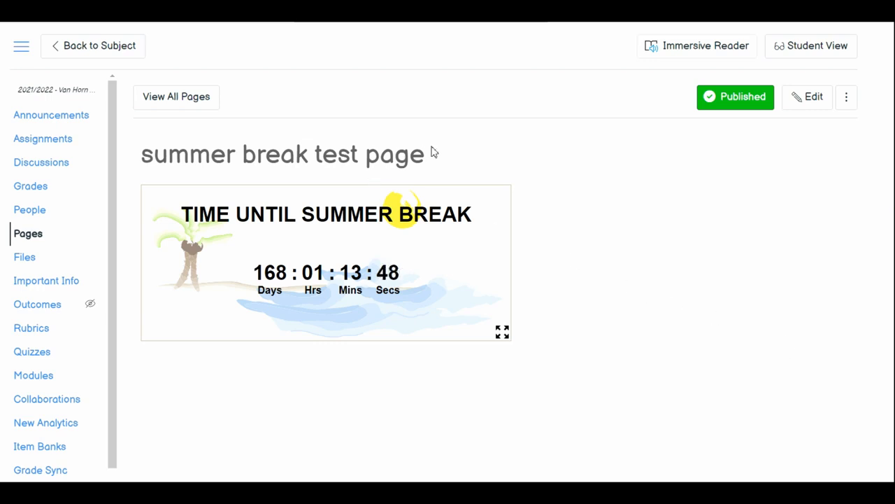
- Preview the Earth Science course home page in student view, examine the missing-work announcement and its countdown timer, and leave the preview
drag(432, 150, 146, 140)
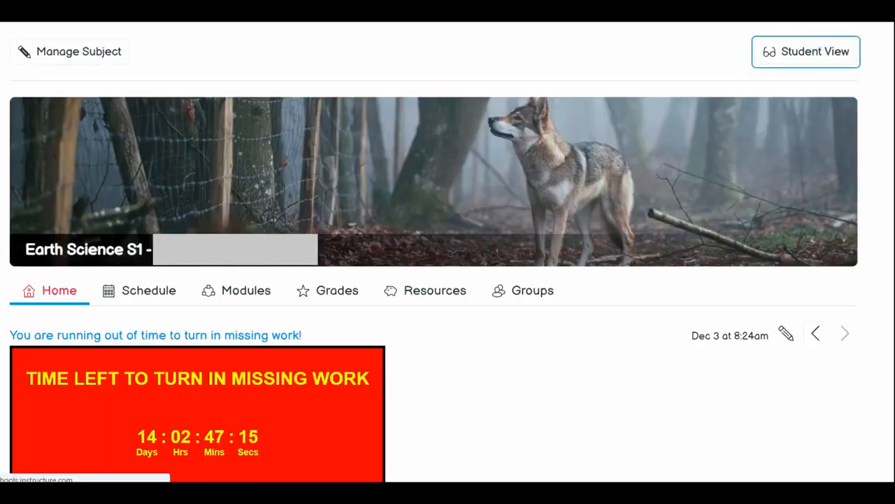
click(806, 51)
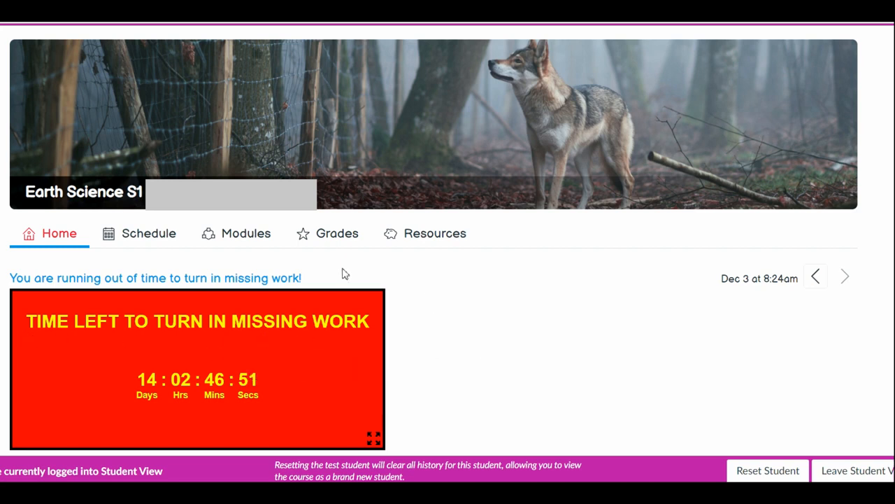
click(334, 277)
drag(334, 277, 11, 283)
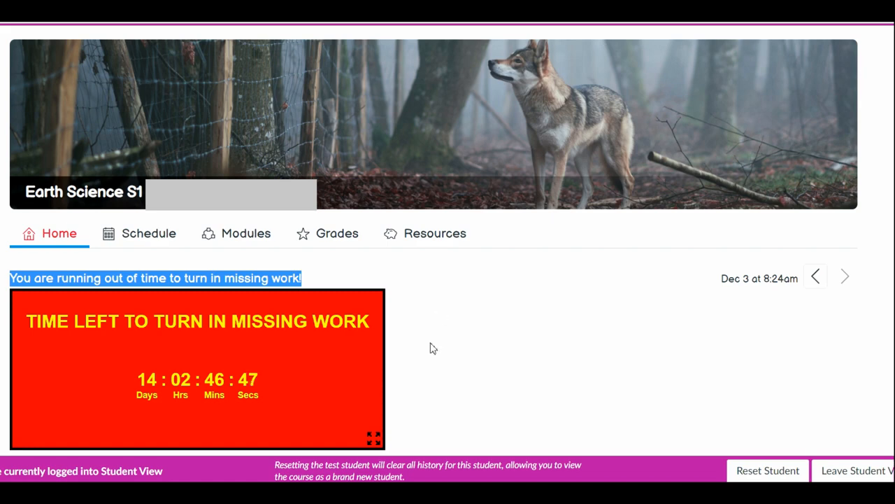
click(423, 357)
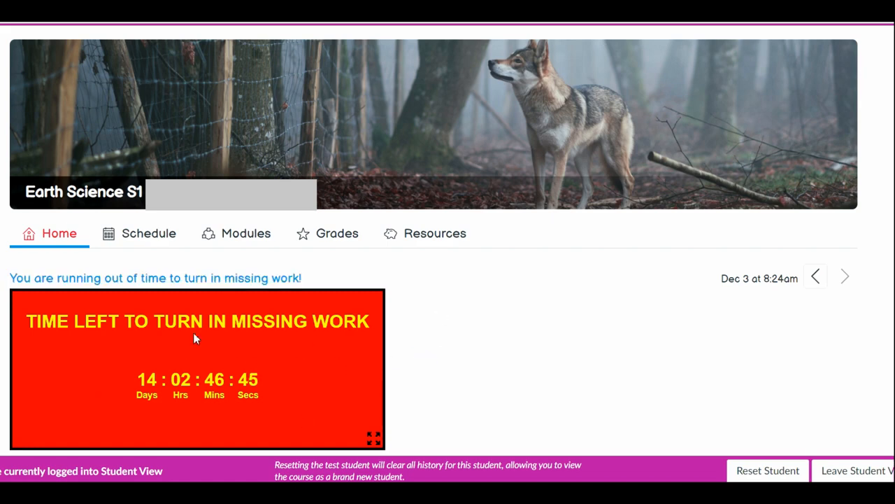
scroll(500, 312, down, 3)
scroll(499, 312, down, 10)
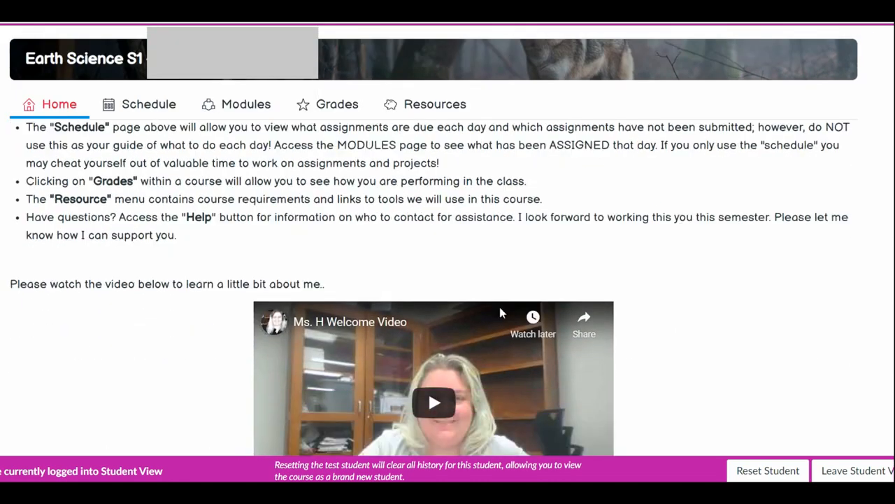
scroll(703, 312, up, 14)
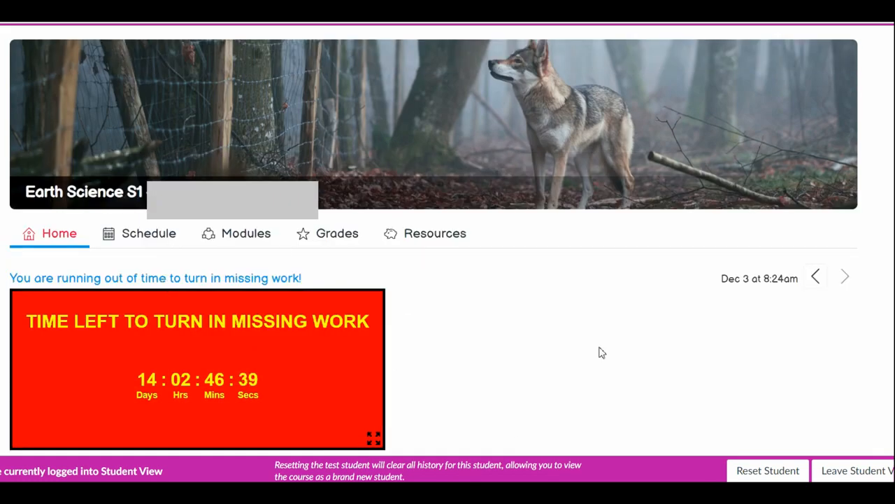
scroll(434, 279, down, 3)
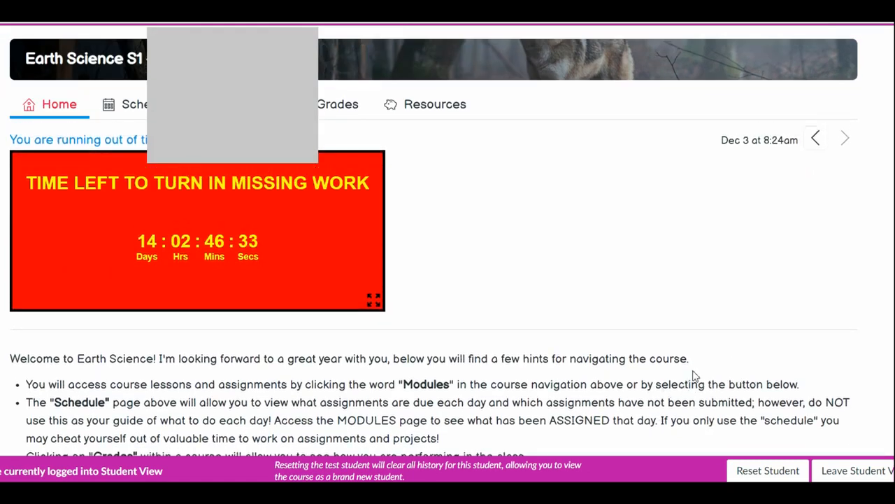
scroll(746, 273, up, 3)
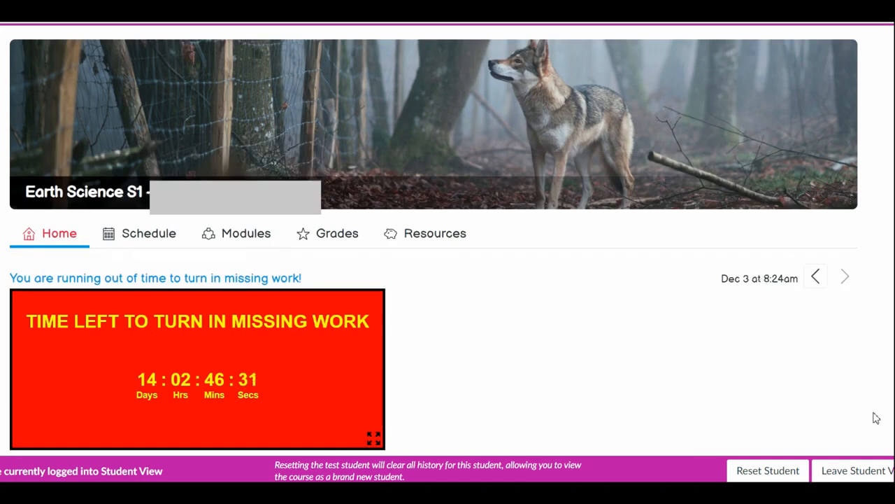
click(843, 470)
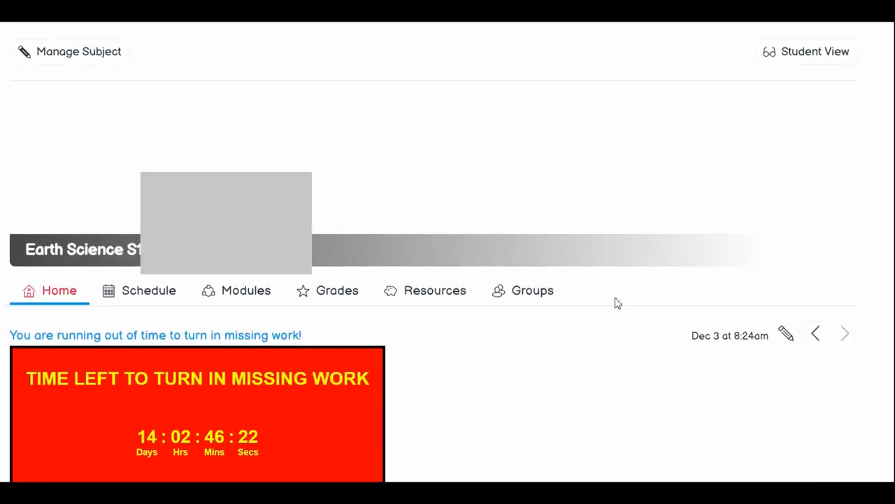
- Open the Earth Science welcome page for editing as raw HTML and insert an empty line above the welcome paragraph
scroll(623, 310, down, 3)
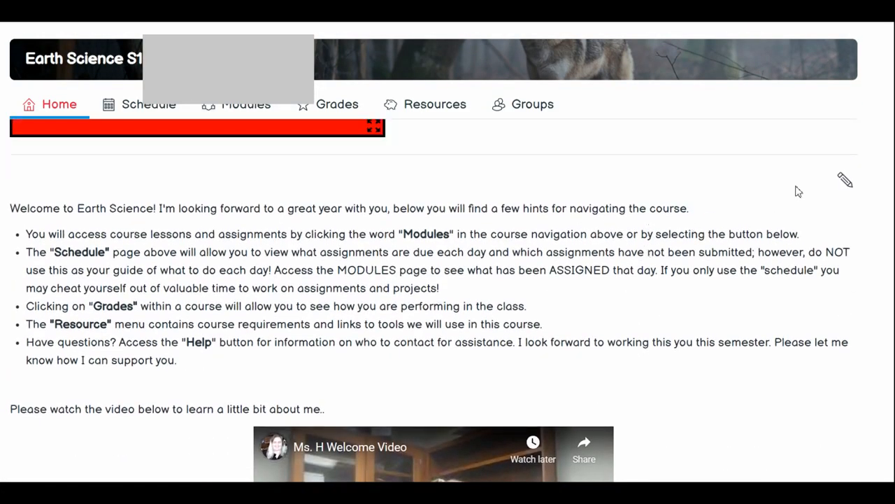
click(844, 181)
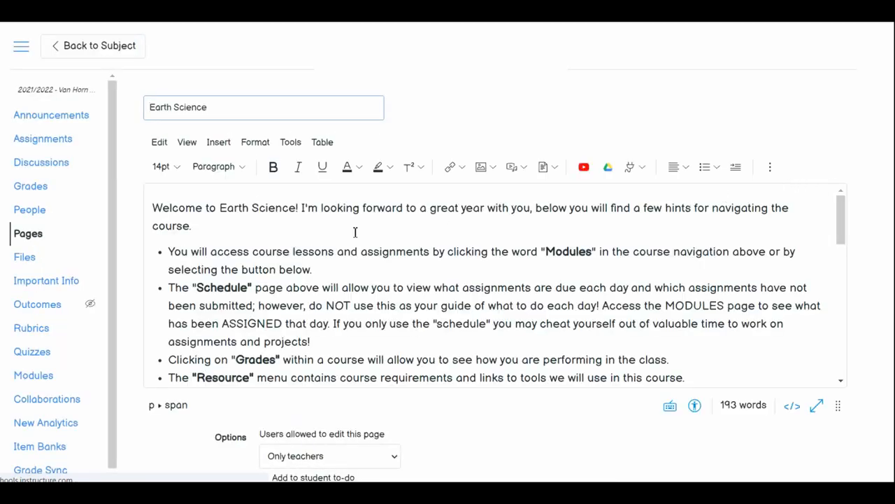
click(151, 203)
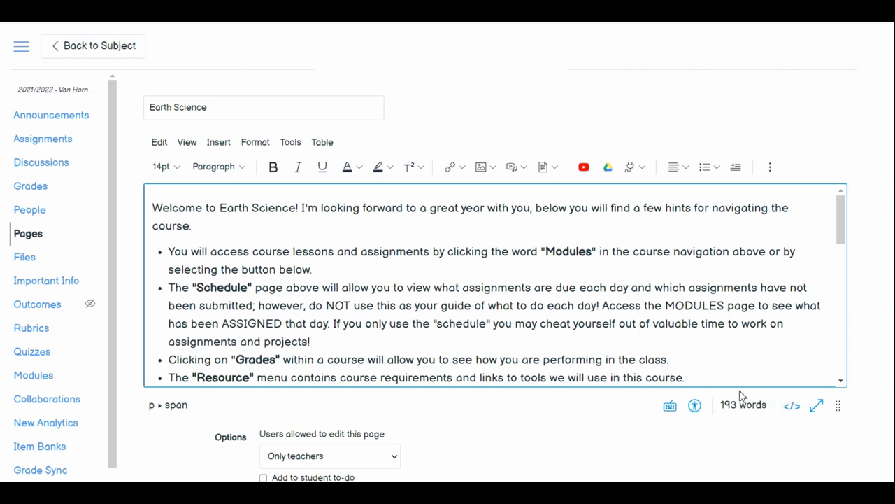
click(789, 413)
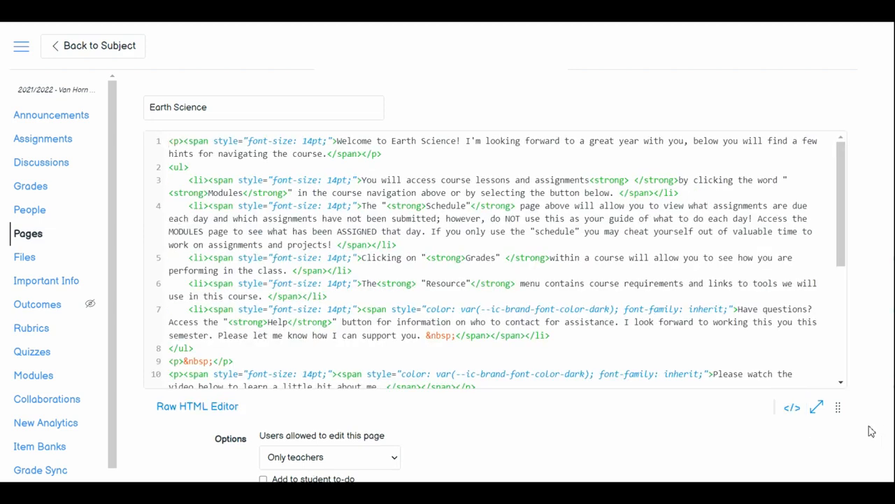
click(168, 140)
key(Return)
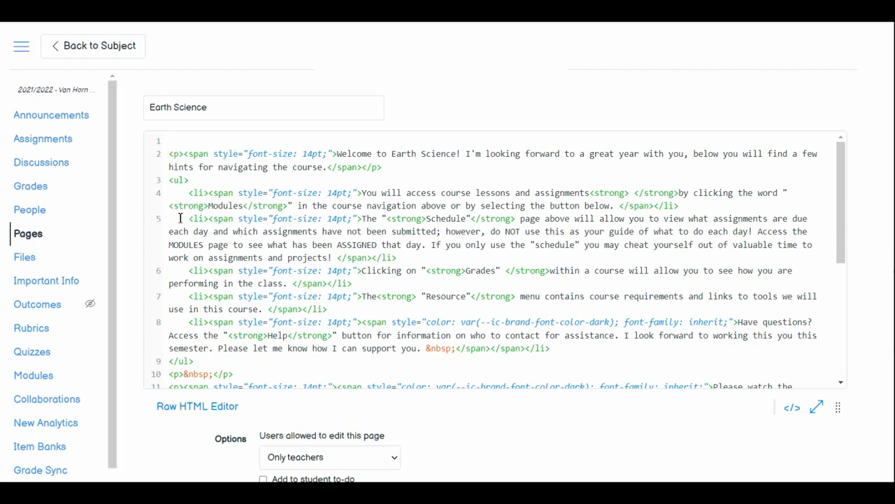
double_click(195, 198)
click(180, 140)
- Switch to the Countdown timers document in Google Docs and copy the complete iframe code listed under Christmas Break
key(ctrl+Tab)
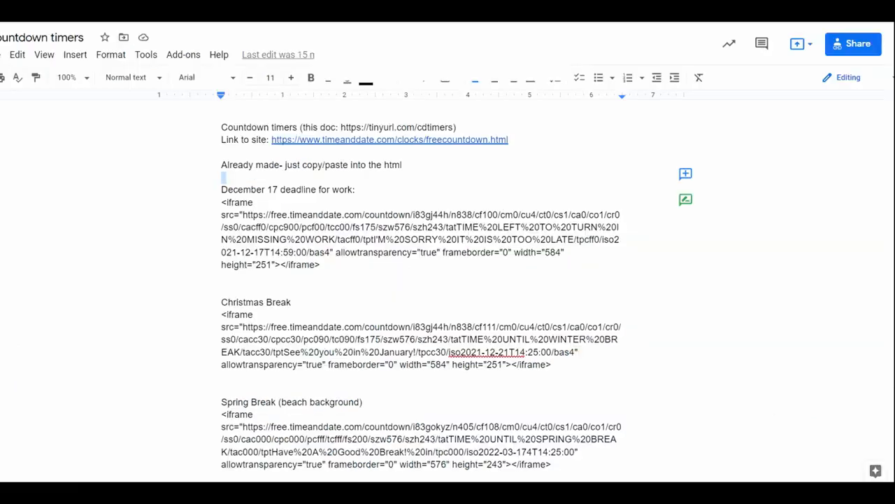
click(418, 284)
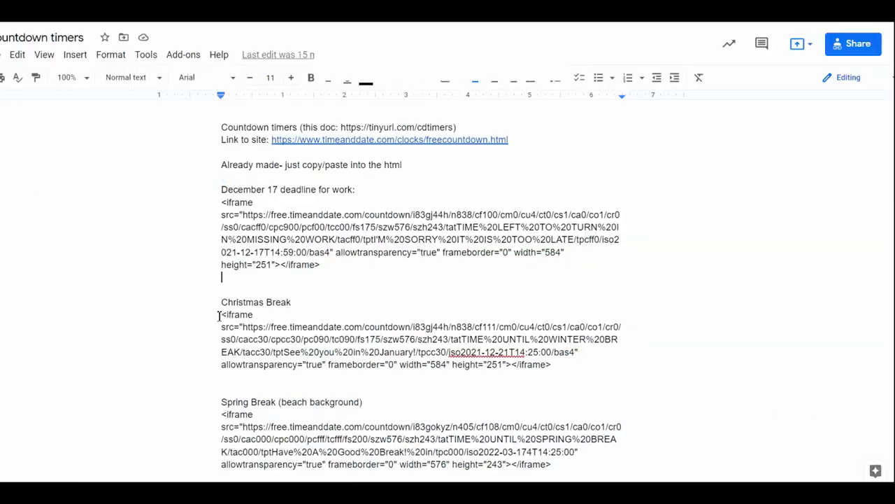
drag(219, 316, 549, 368)
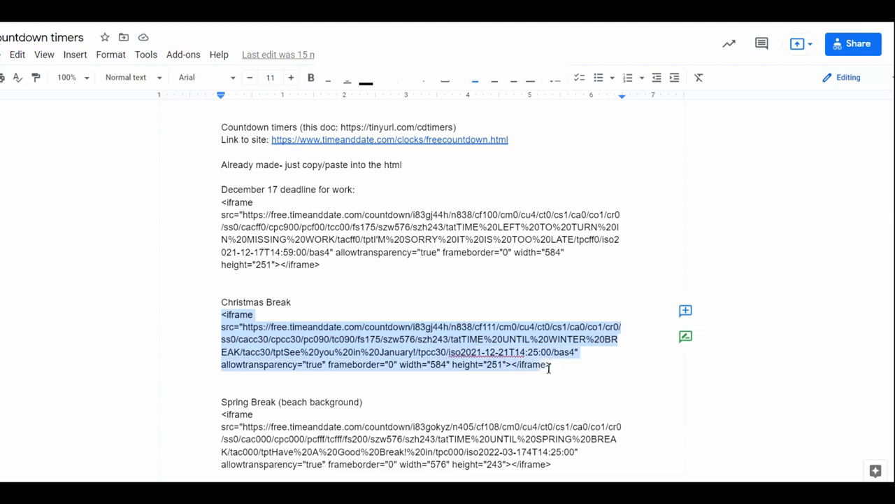
right_click(419, 343)
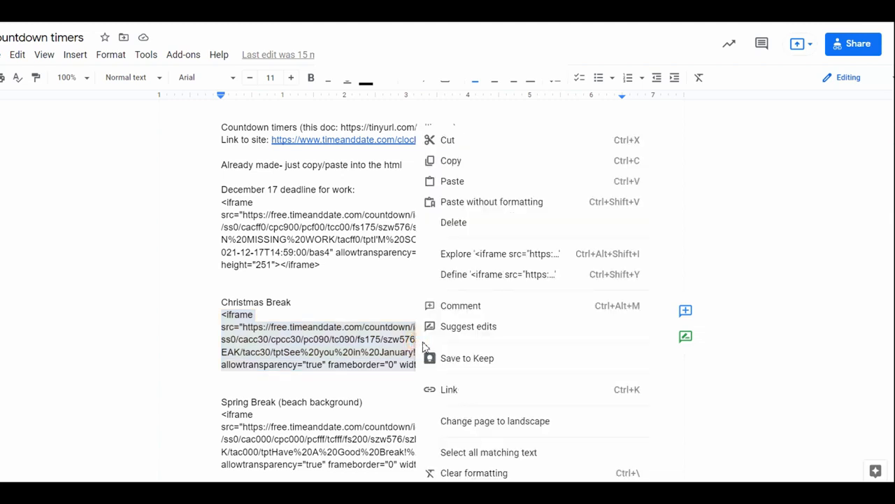
click(451, 161)
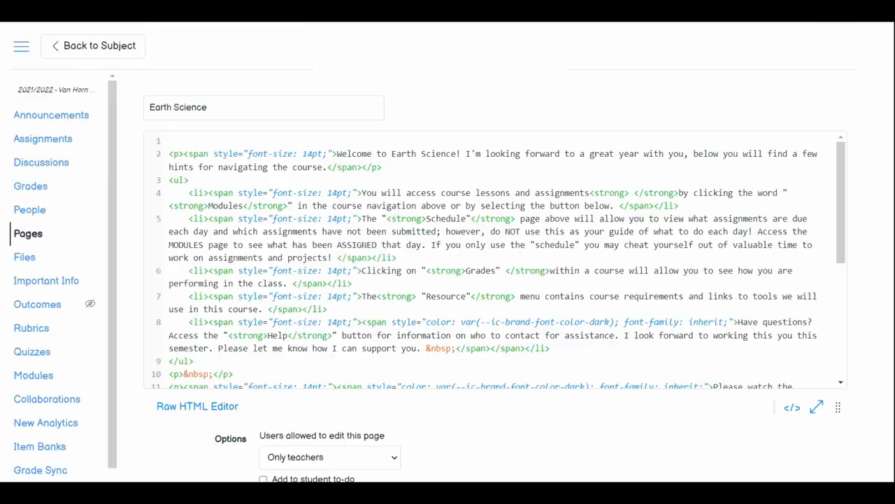
- Paste the copied iframe code into the empty first line of the Earth Science page's HTML in Canvas and save the page
right_click(195, 141)
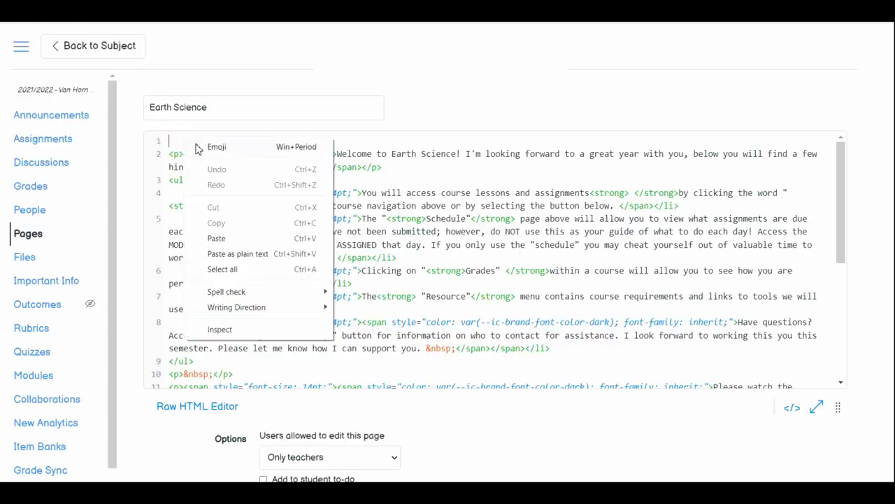
click(217, 239)
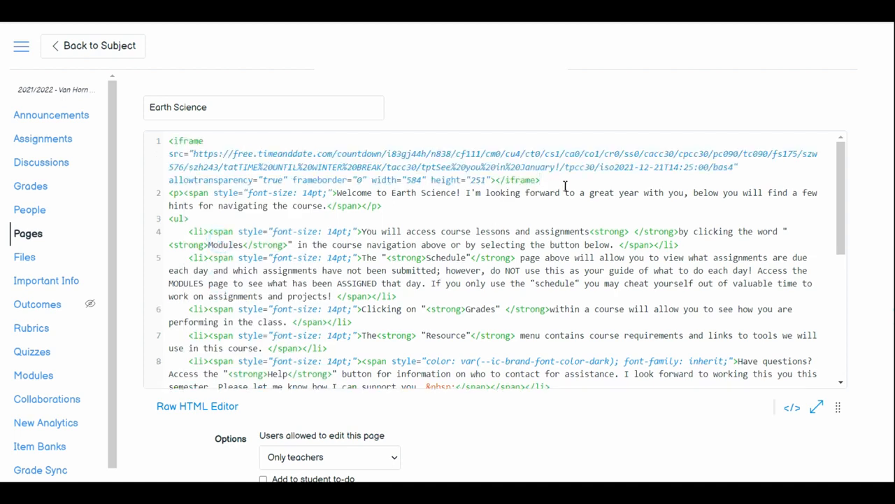
drag(562, 180, 174, 142)
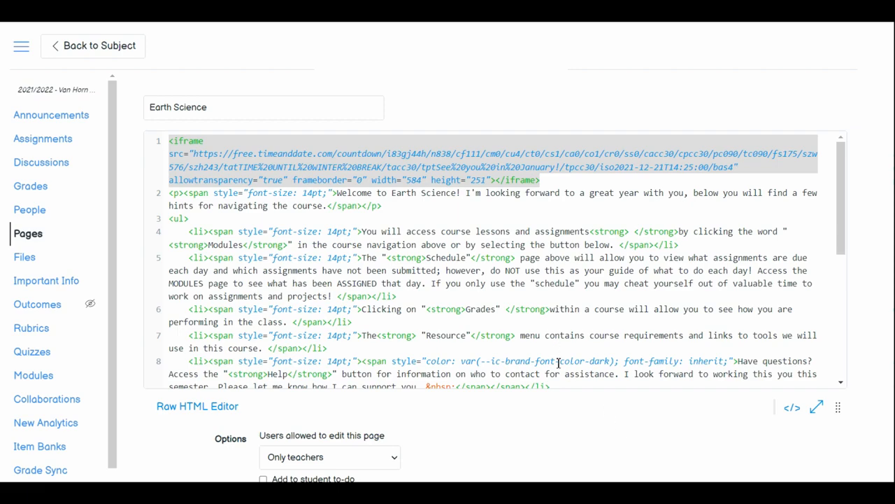
scroll(645, 436, down, 3)
click(817, 452)
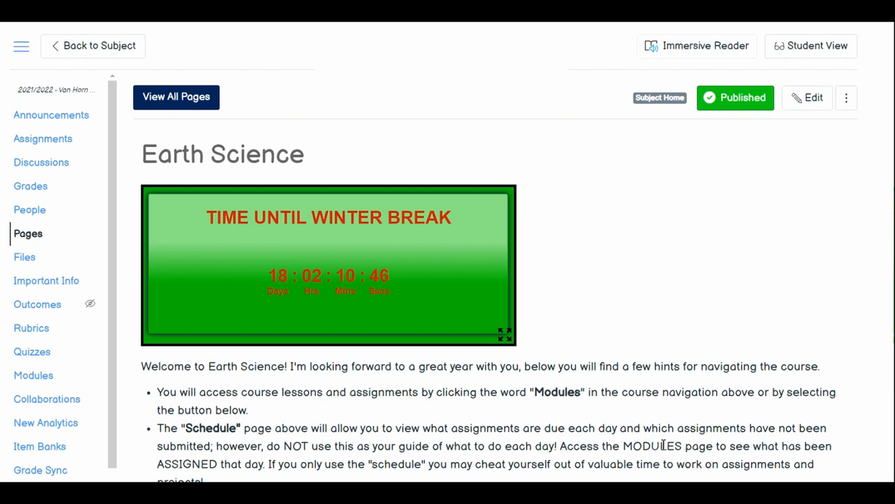
- Return to the course home page and examine the winter break countdown timer's placement and appearance in student view
click(110, 45)
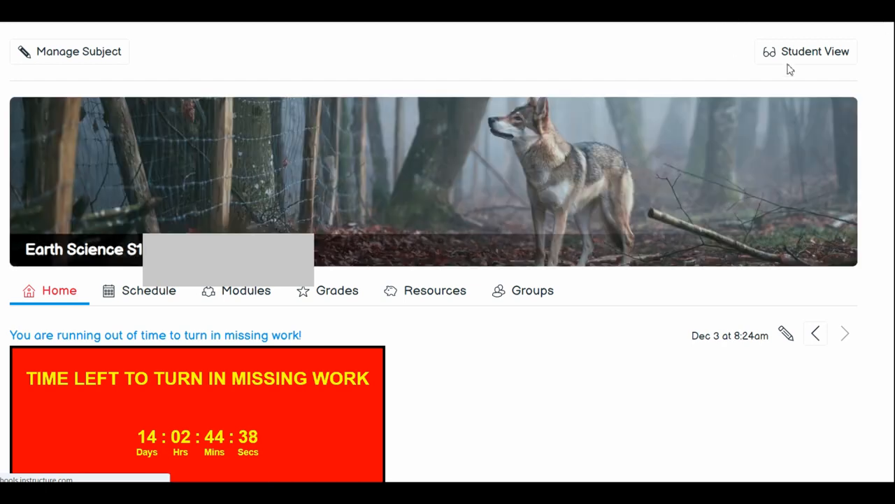
click(791, 62)
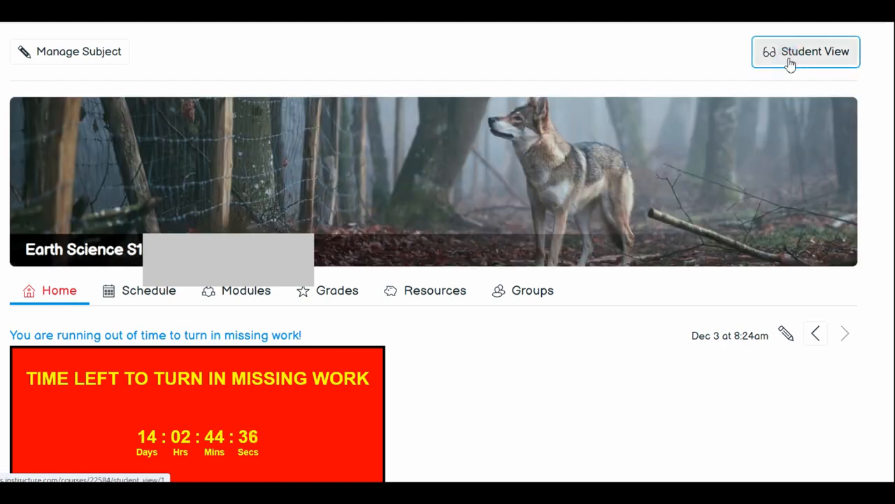
click(791, 64)
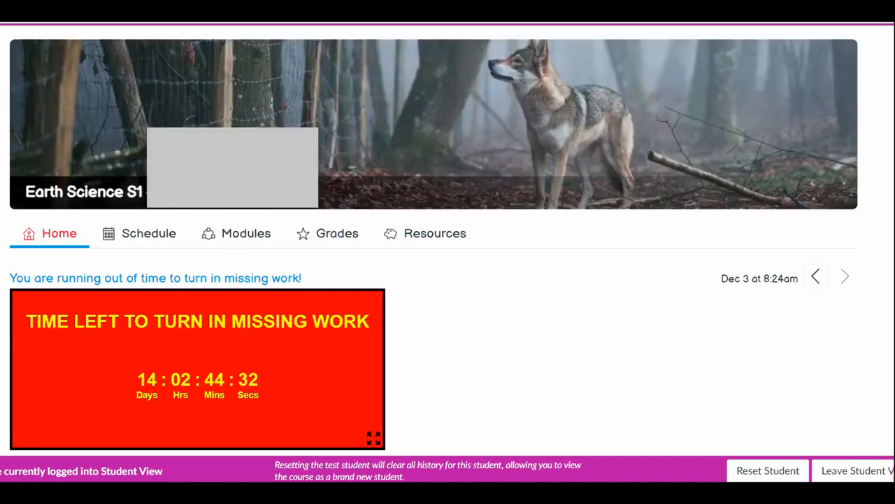
scroll(434, 280, down, 3)
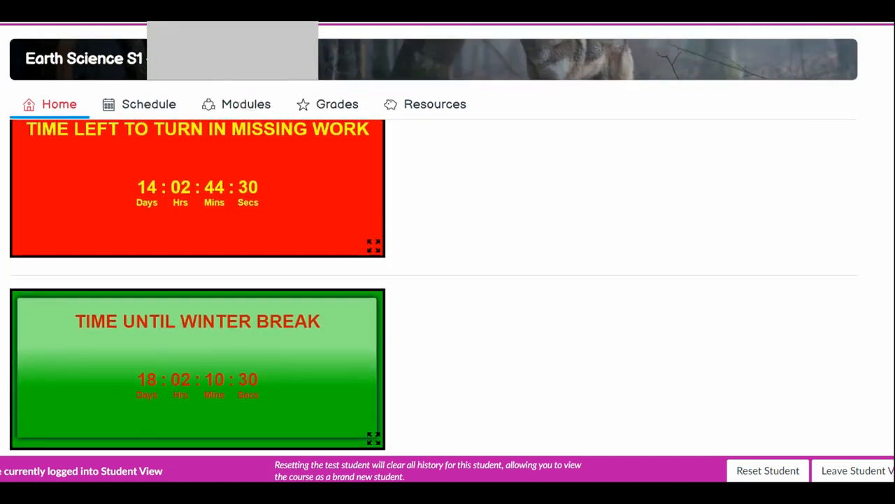
scroll(434, 280, down, 2)
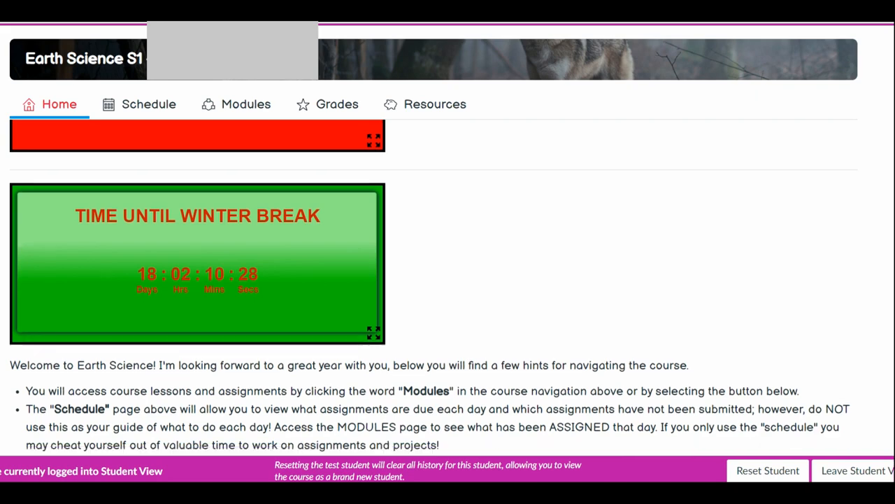
scroll(434, 294, down, 1)
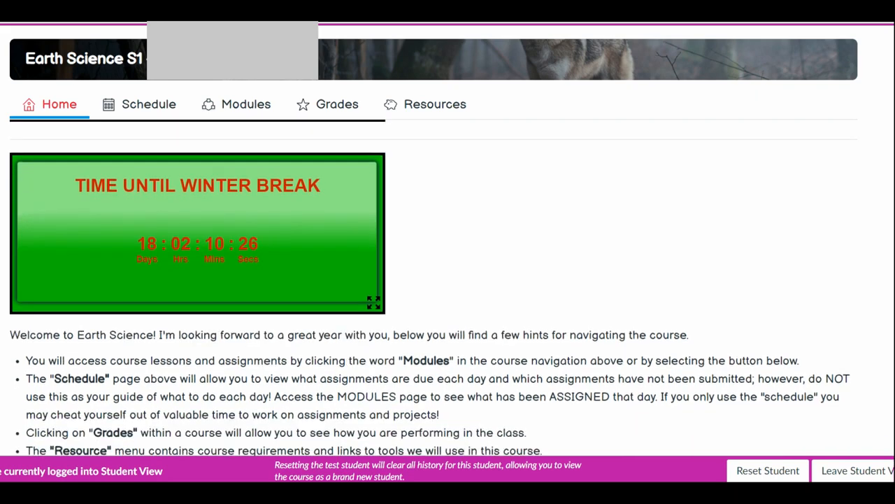
scroll(433, 287, down, 2)
scroll(434, 287, up, 1)
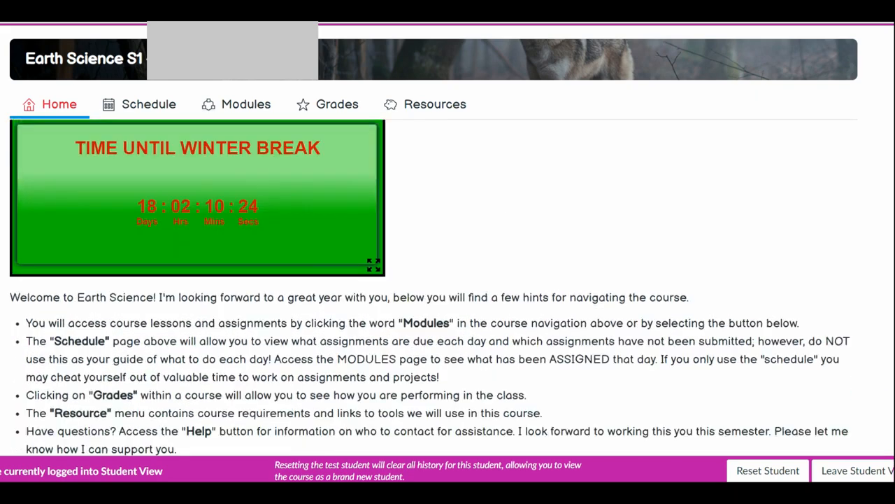
scroll(433, 280, up, 3)
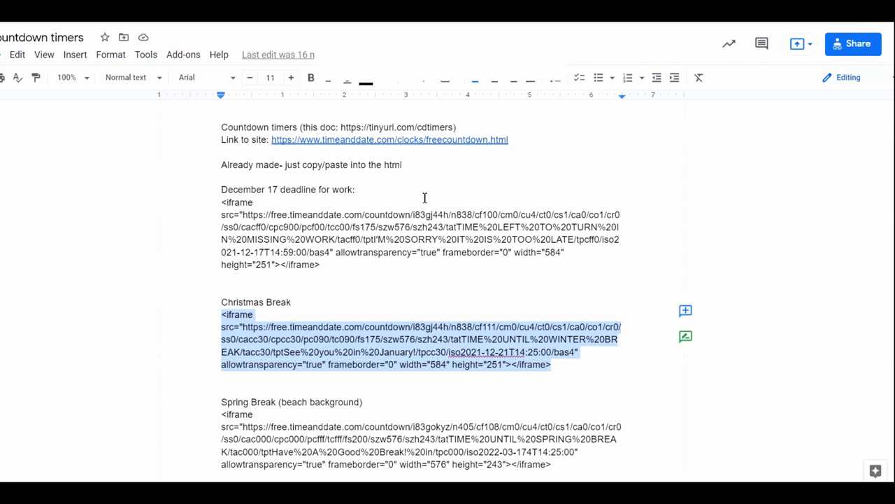
- Switch to the Countdown timers document in Google Docs and highlight the timer site link and the document's own tinyurl address
click(624, 240)
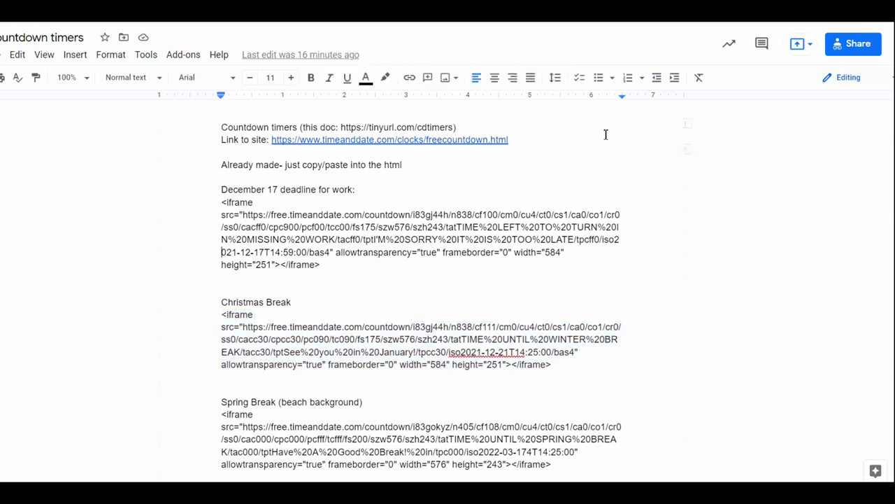
click(539, 143)
drag(540, 145, 225, 139)
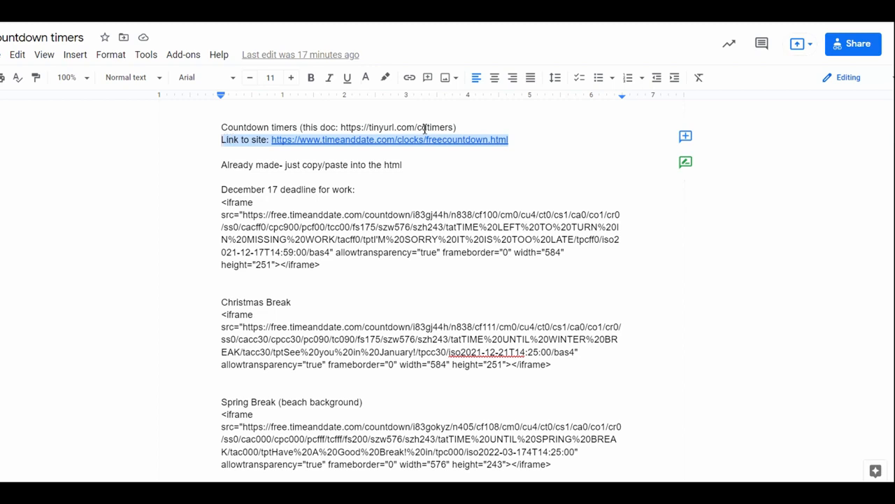
click(468, 126)
drag(448, 129, 302, 132)
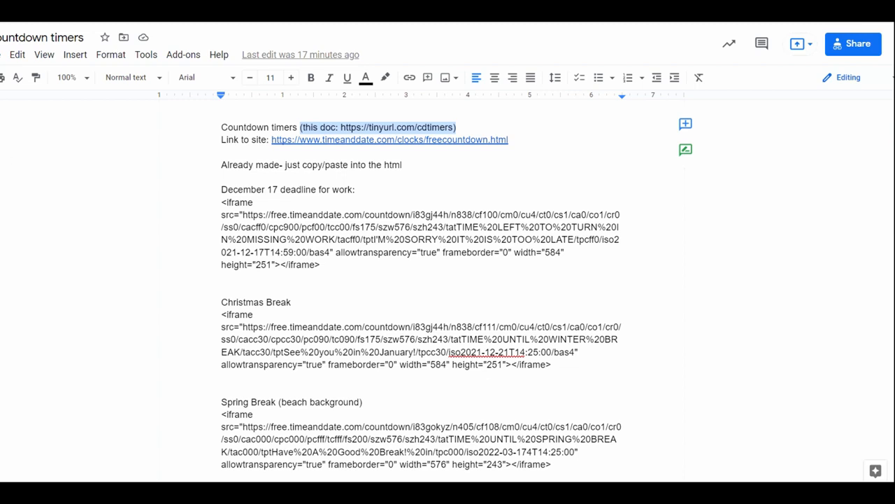
- Open the document's file options to locate Make a copy, and dismiss them without copying
click(2, 56)
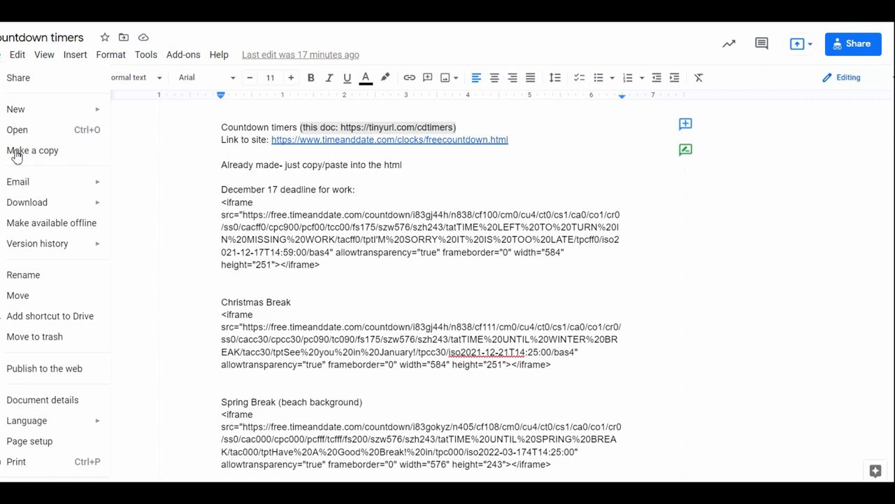
click(232, 186)
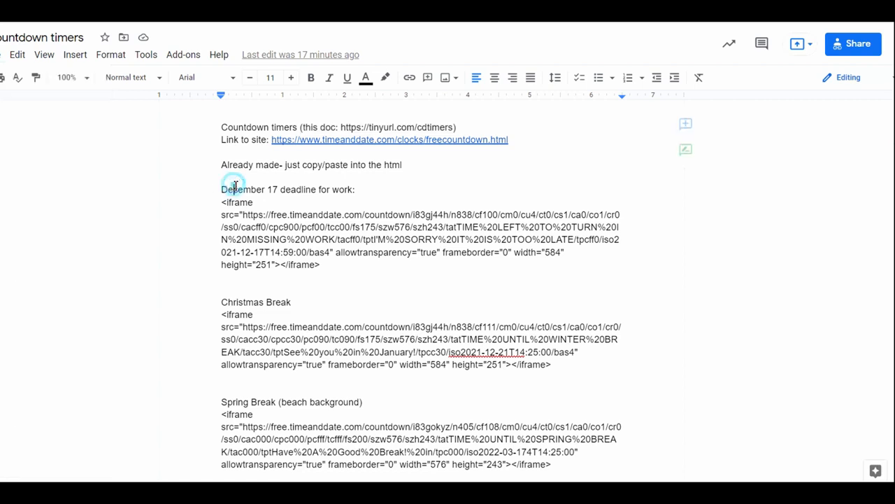
- Highlight December 17 in the first timer's title and the matching end date and time within its iframe code
drag(216, 188, 282, 189)
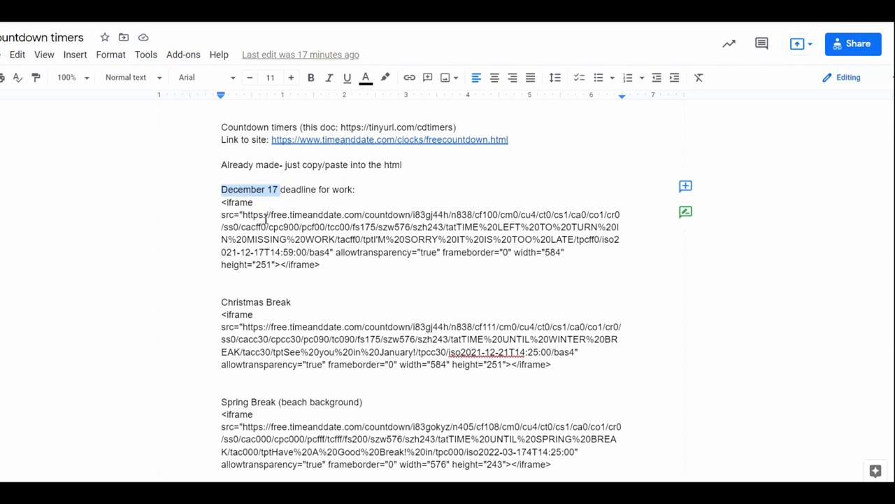
drag(278, 215, 314, 257)
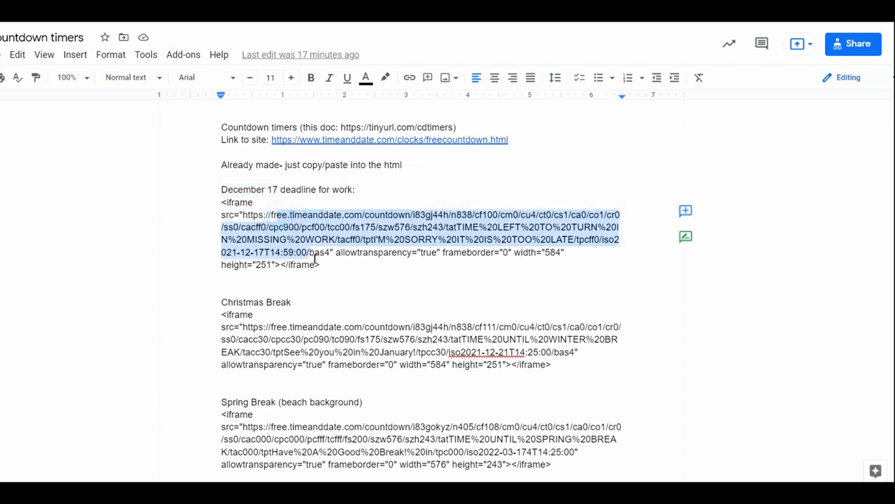
click(344, 253)
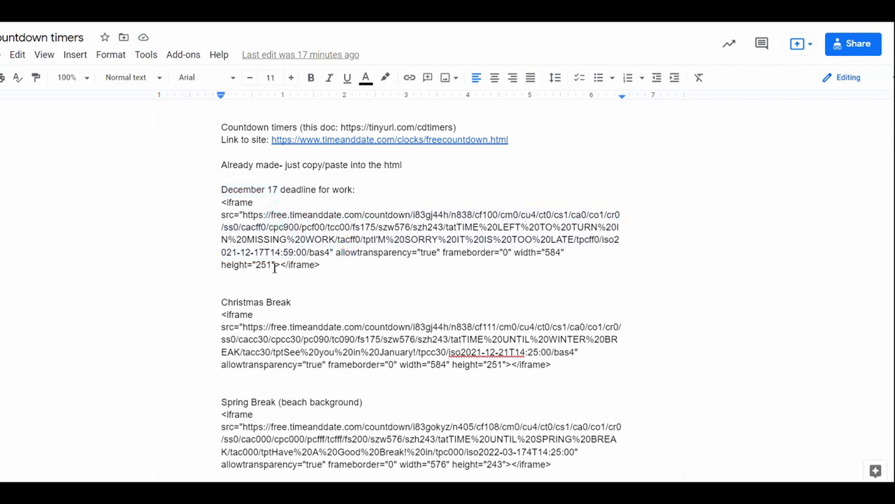
drag(270, 252, 307, 253)
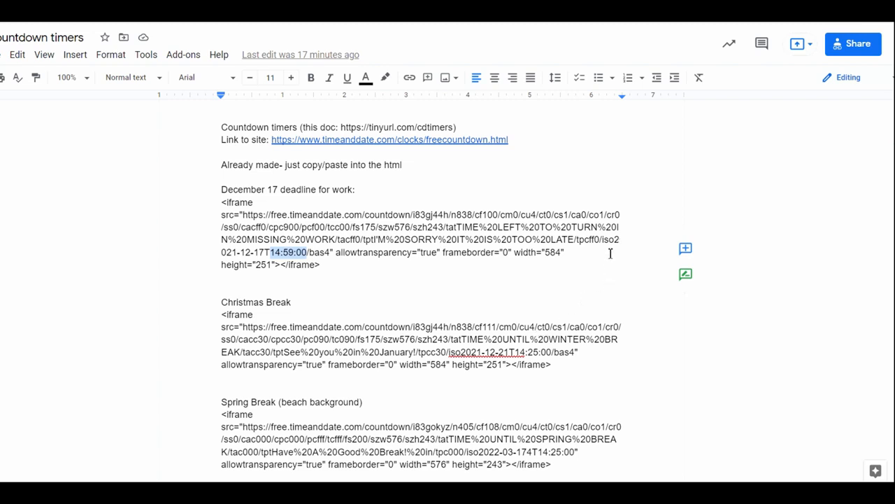
drag(616, 241, 308, 260)
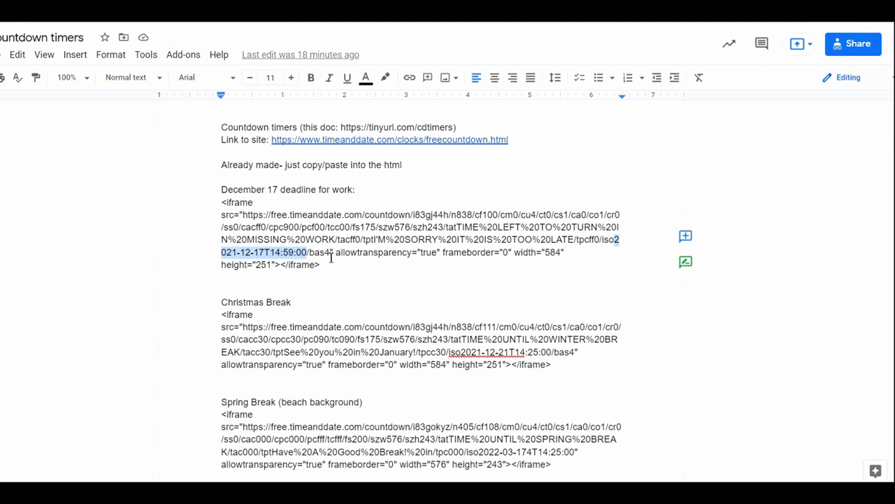
click(278, 252)
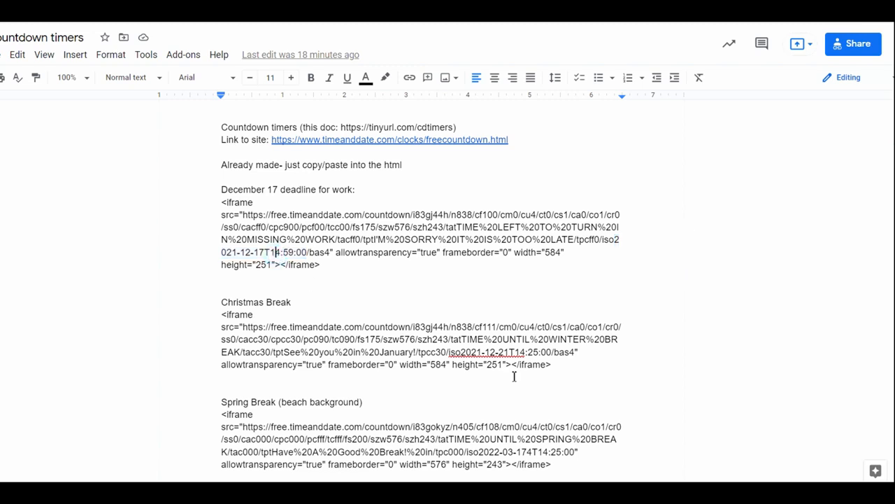
- Try changing the year in the Christmas Break timer's end date to 2022, and restore it to 2021
click(457, 351)
drag(456, 351, 528, 352)
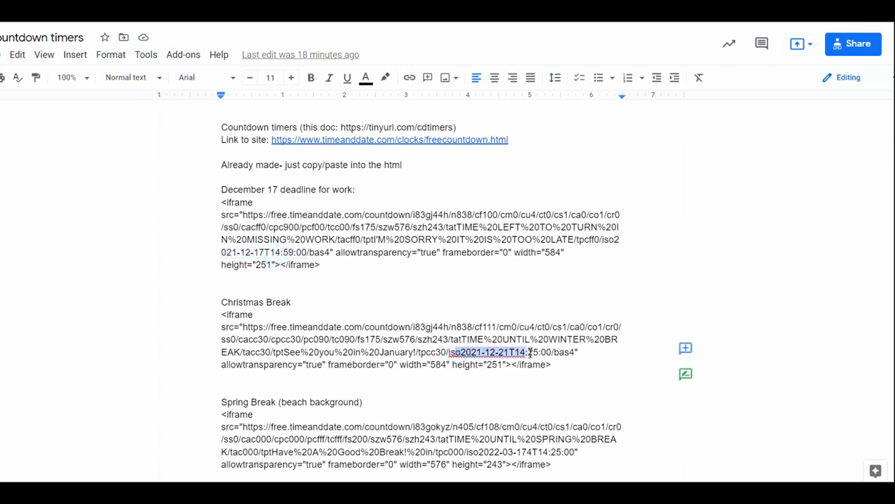
click(479, 351)
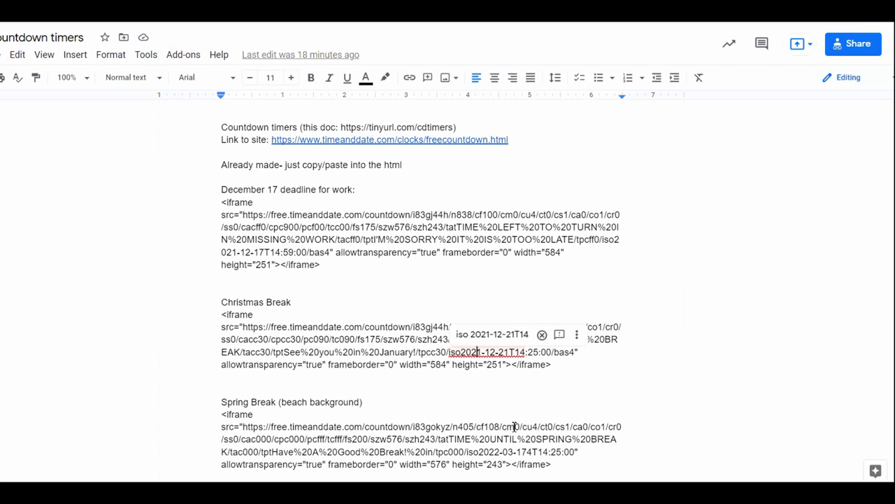
key(Delete)
text(2)
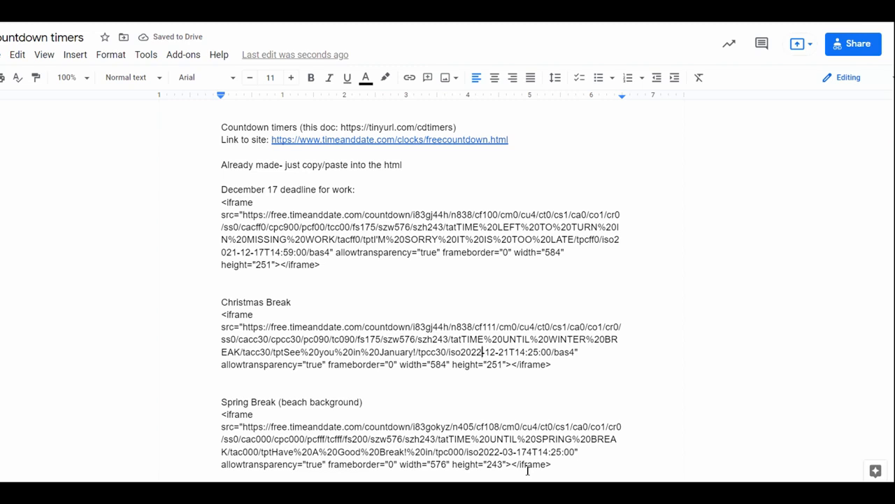
key(BackSpace)
text(1)
- Highlight the header text in the Christmas Break iframe code and the %20 space code between TIME and UNTIL
click(406, 352)
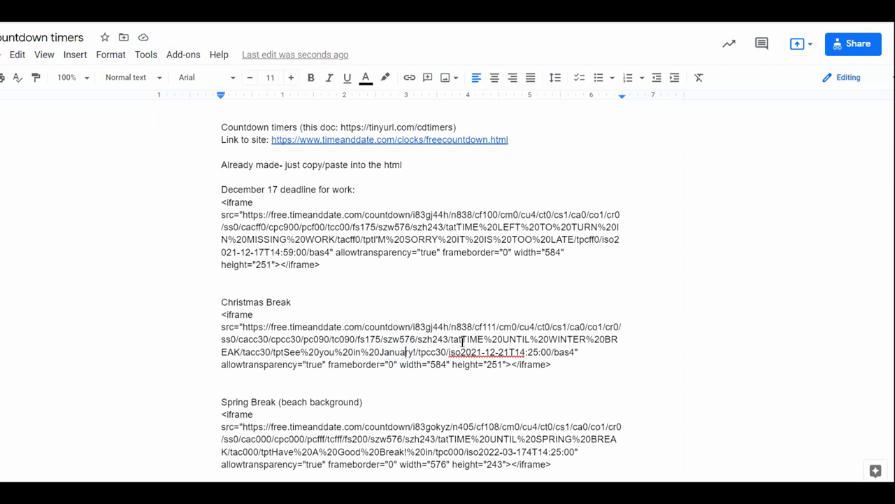
drag(451, 338, 244, 352)
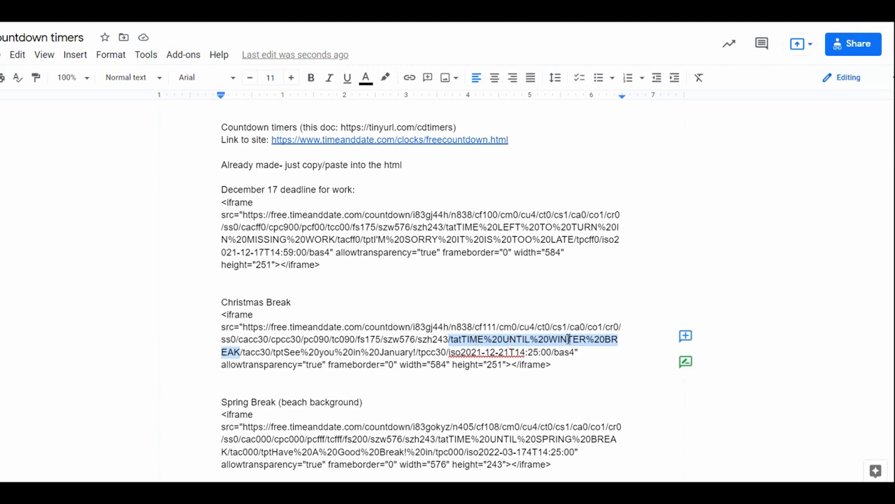
click(489, 338)
click(483, 339)
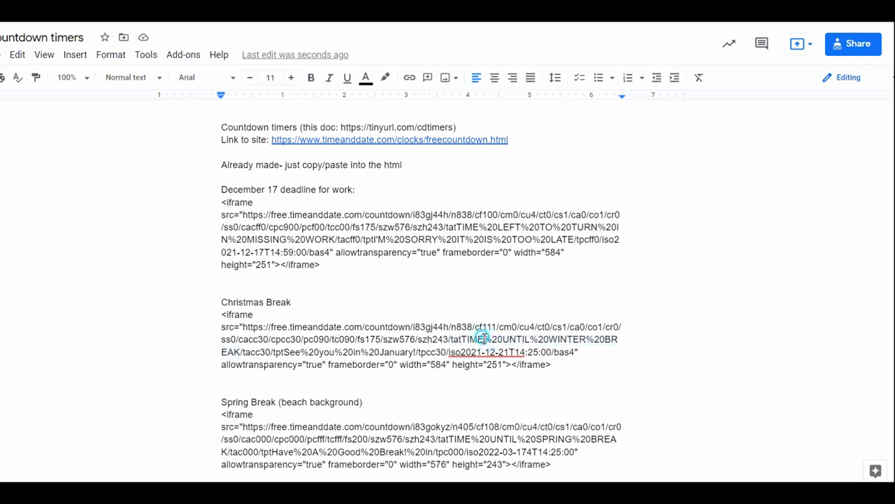
drag(484, 338, 501, 338)
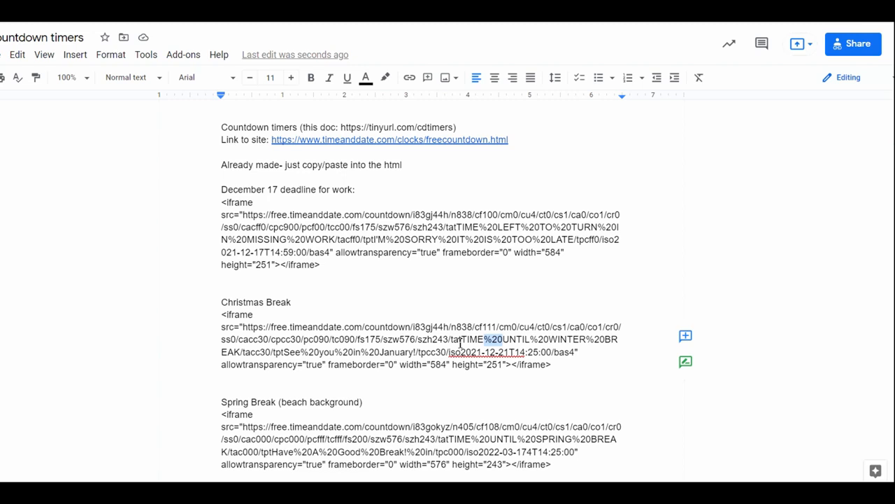
click(520, 340)
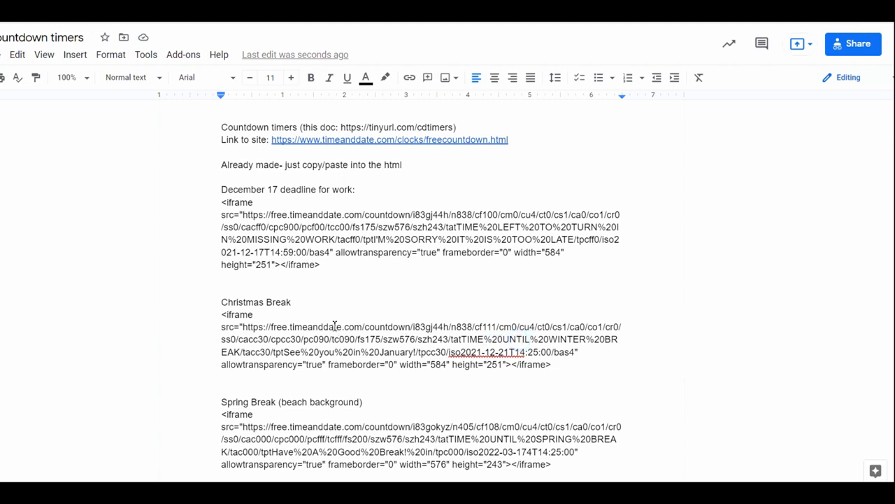
- Highlight the editable parts of the Christmas Break code: header text, end date and time, and the See you in January! message
drag(460, 339, 620, 339)
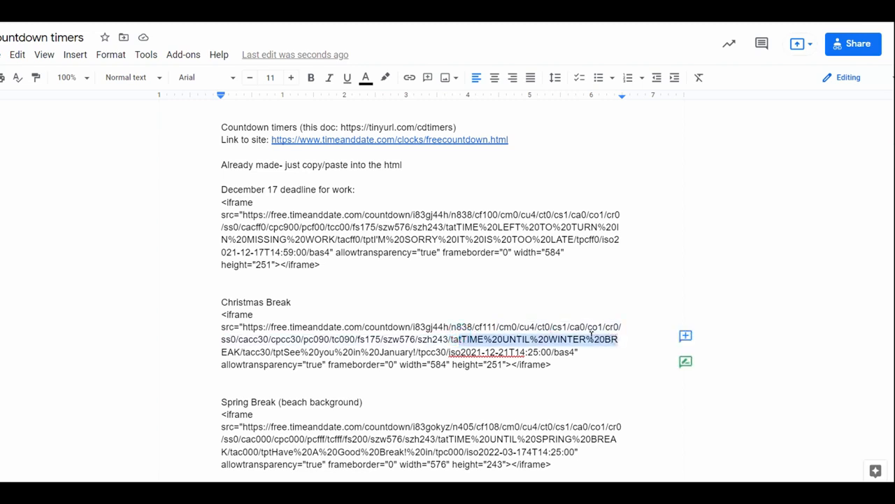
drag(461, 352, 554, 359)
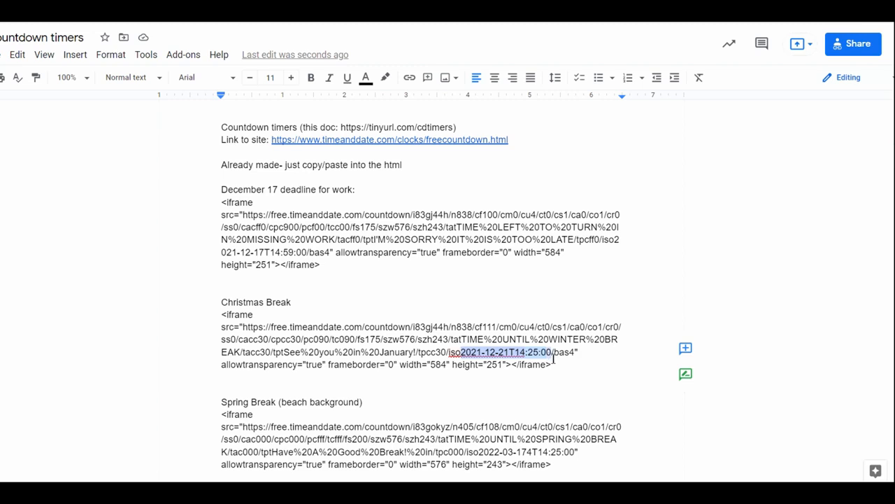
click(402, 352)
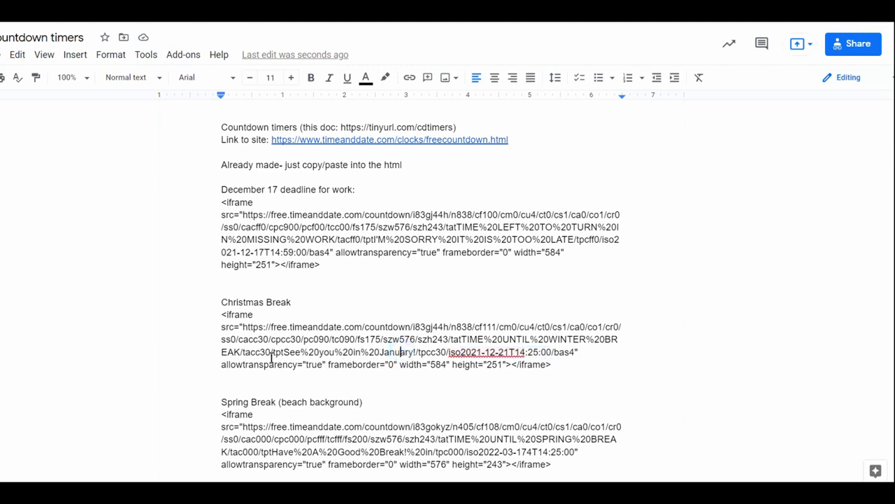
drag(241, 352, 221, 352)
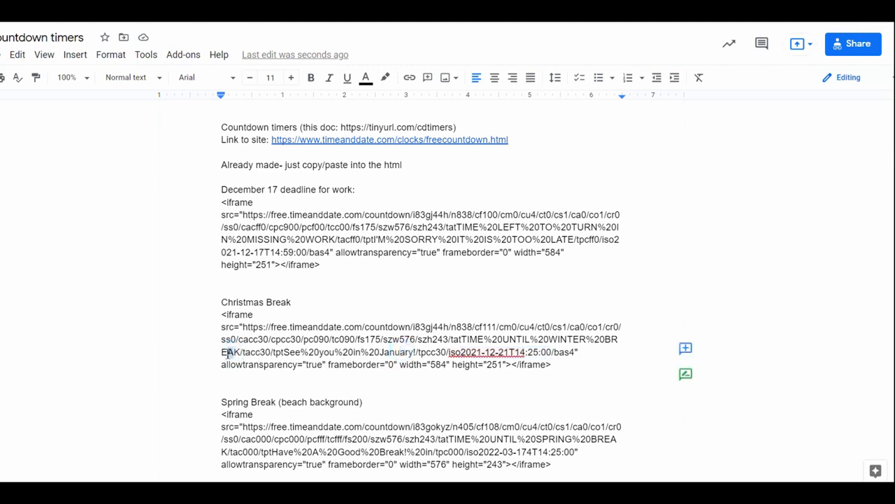
click(271, 353)
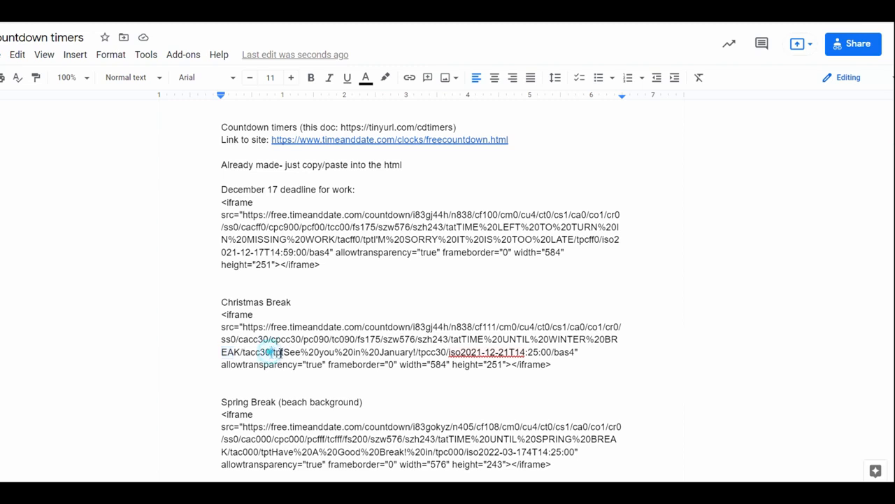
drag(272, 353, 418, 352)
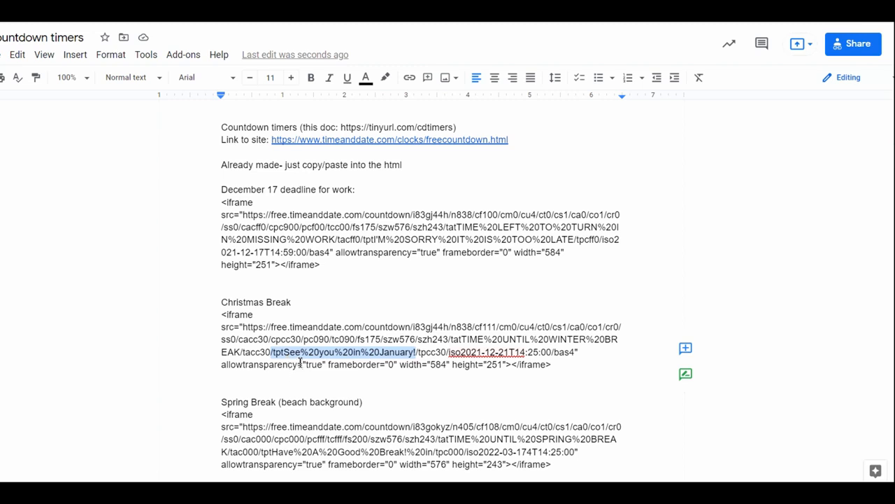
- Highlight the header text and the time-expired message within the December 17 deadline timer's iframe code
click(356, 239)
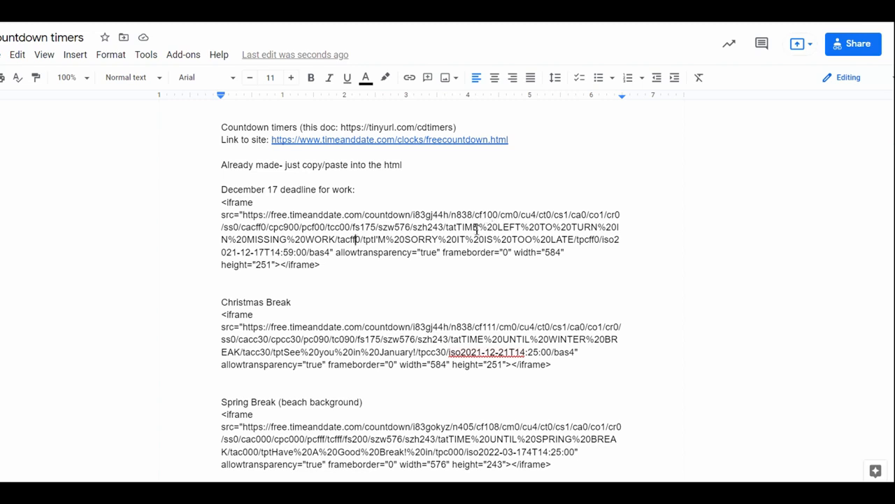
drag(456, 226, 343, 240)
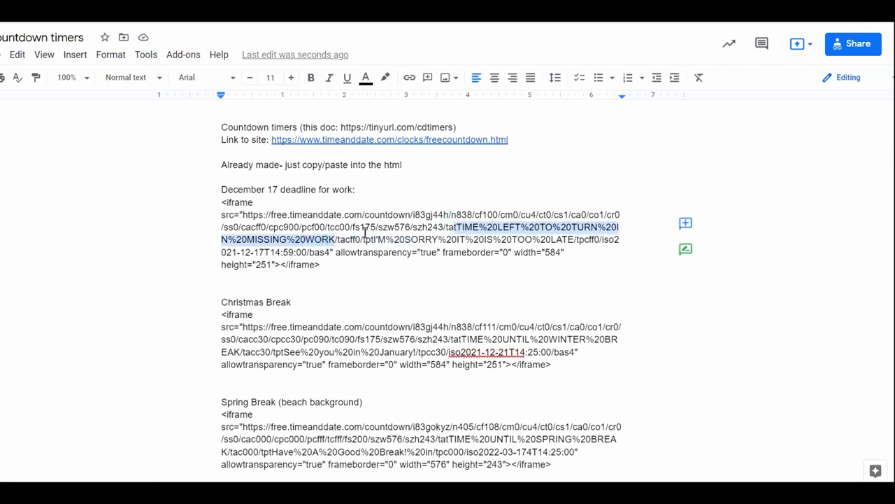
drag(372, 239, 572, 240)
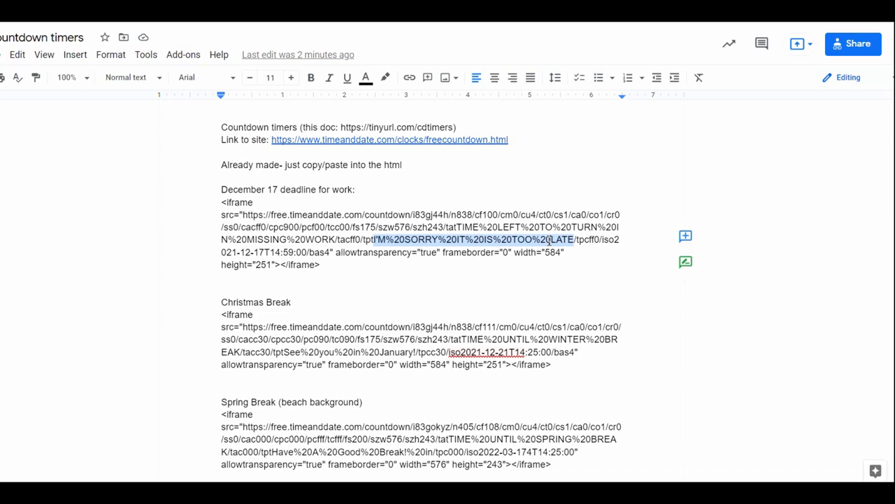
click(419, 339)
- Review the remaining ready-made timers through End of school, and highlight the timer site link near the document's beginning
scroll(382, 308, down, 4)
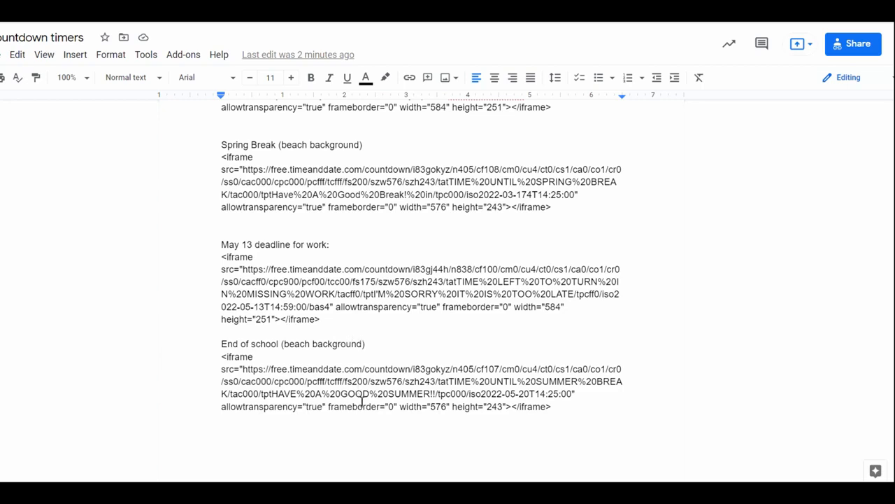
scroll(408, 323, up, 5)
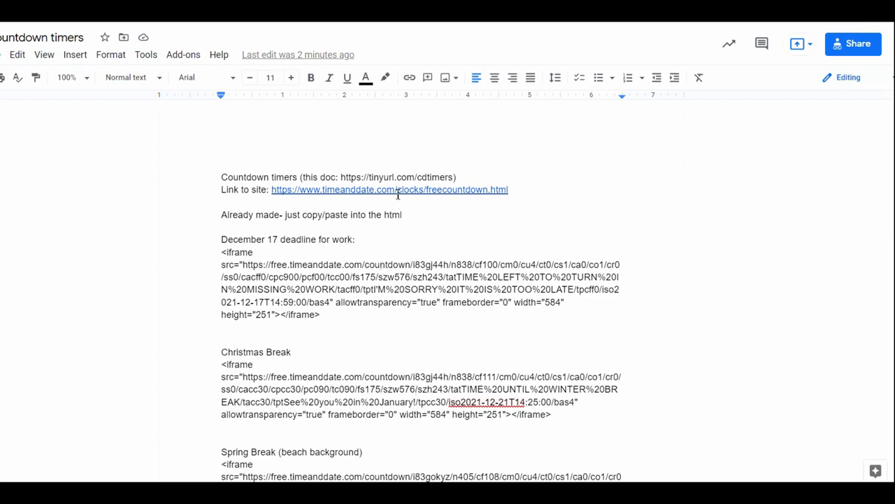
drag(514, 189, 270, 191)
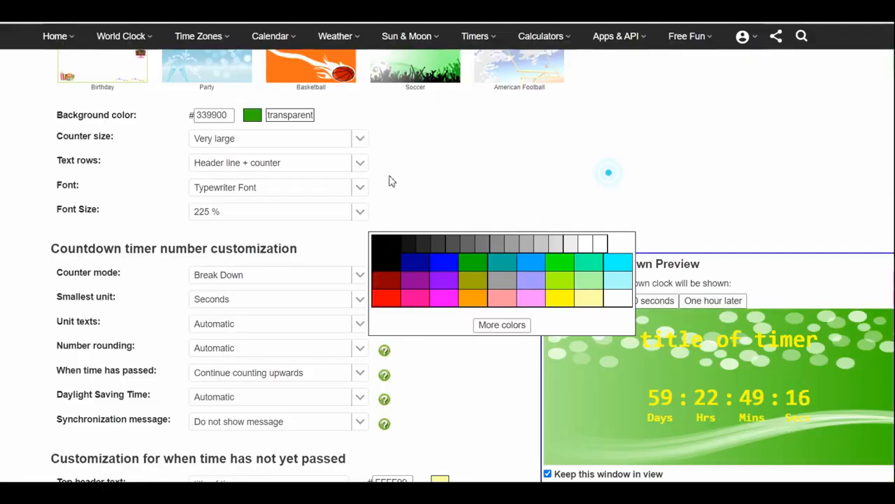
- Switch to the timeanddate.com Free Countdown Timer page and review it from the introduction to the location and date settings
scroll(390, 180, up, 10)
scroll(419, 193, up, 3)
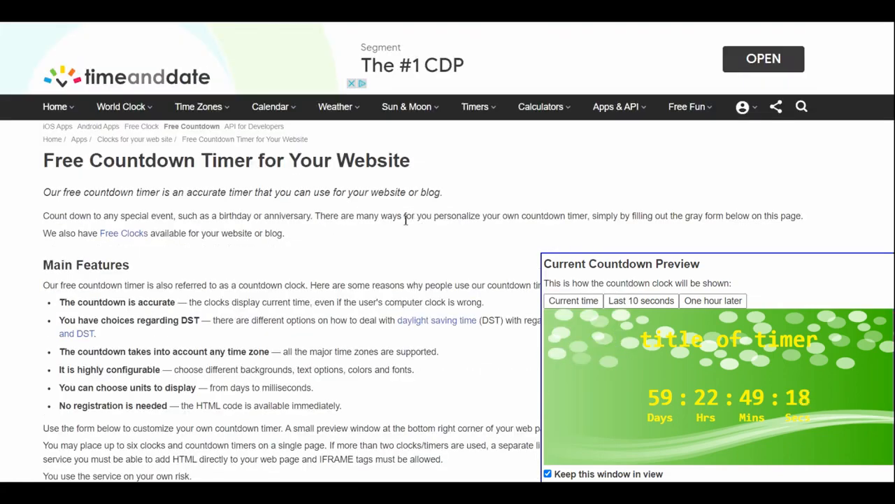
scroll(189, 238, down, 6)
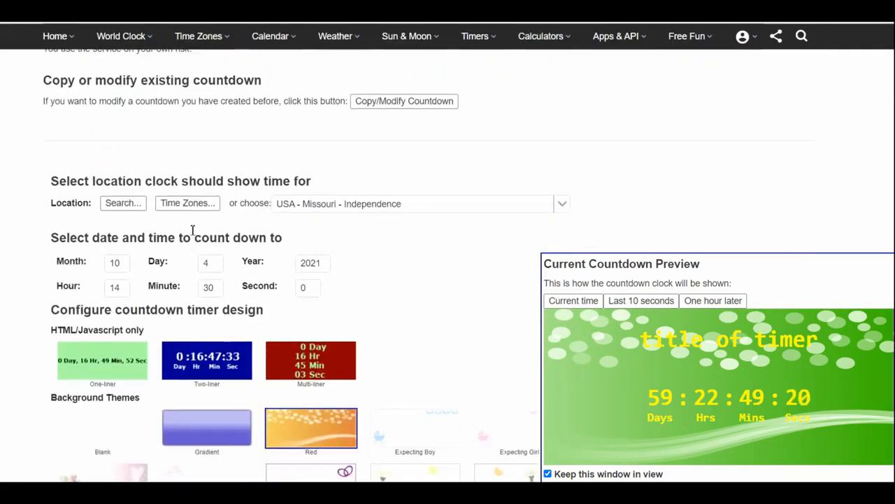
- Browse the countdown's location list through to the Missouri cities, and close it without choosing another location
click(406, 181)
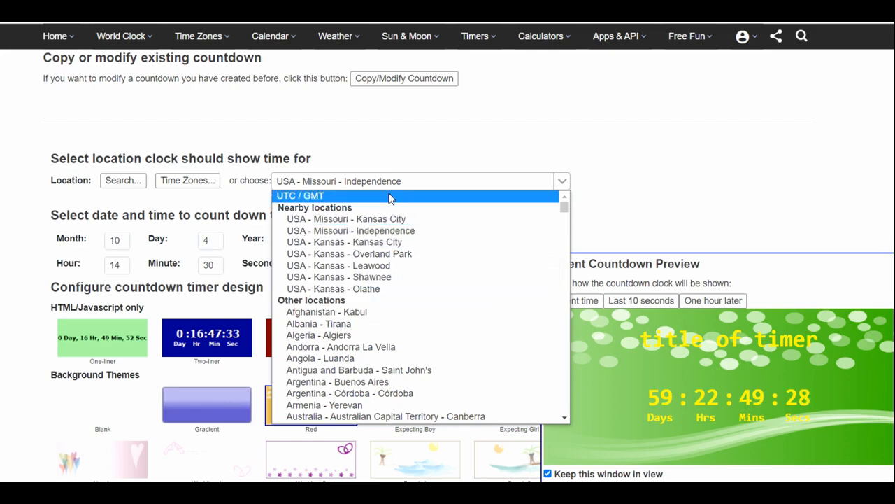
scroll(377, 238, down, 20)
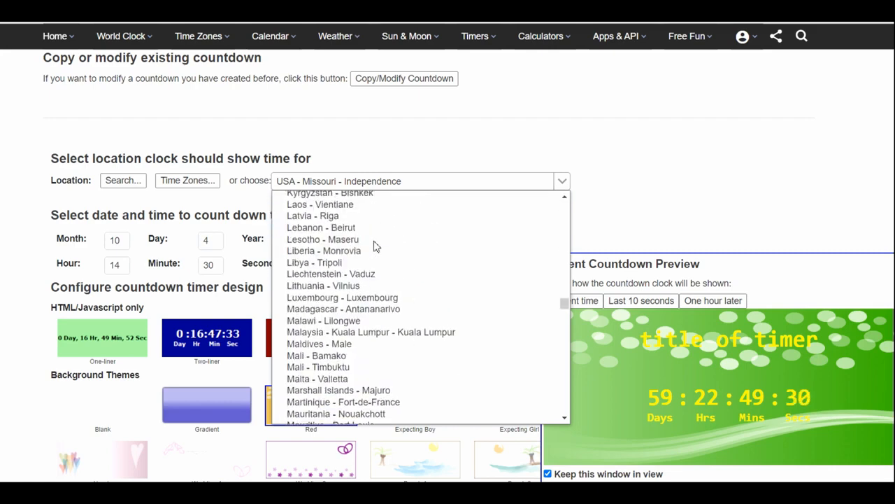
scroll(376, 247, down, 20)
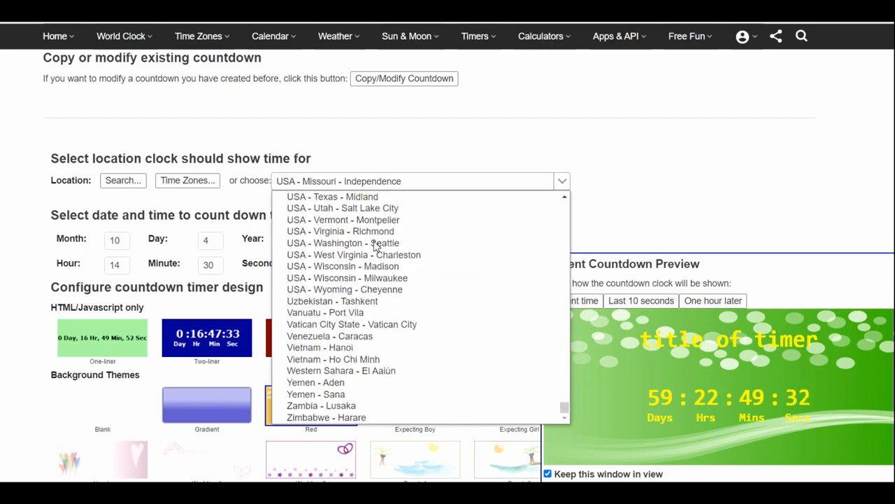
scroll(377, 246, up, 8)
scroll(376, 246, up, 2)
scroll(376, 246, up, 2)
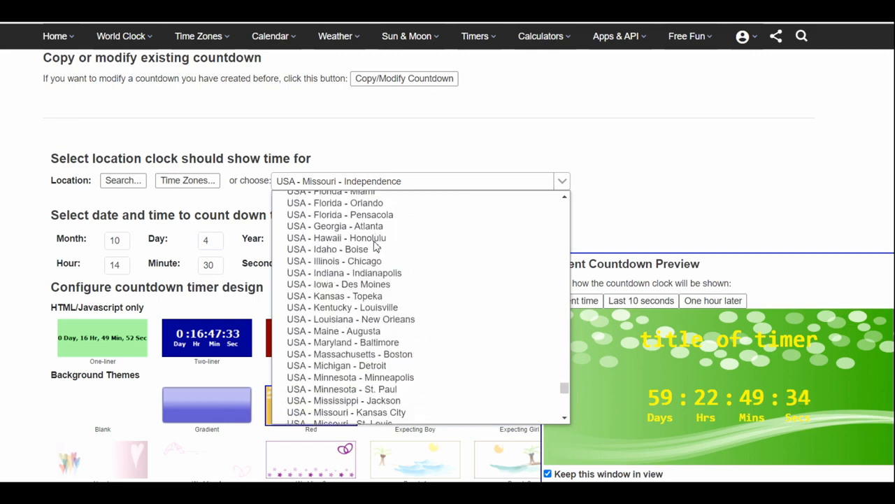
scroll(376, 246, down, 2)
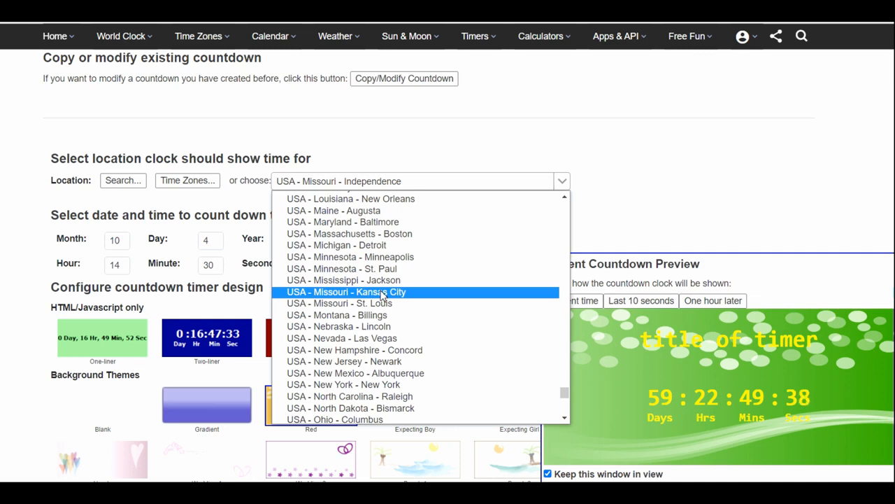
click(549, 99)
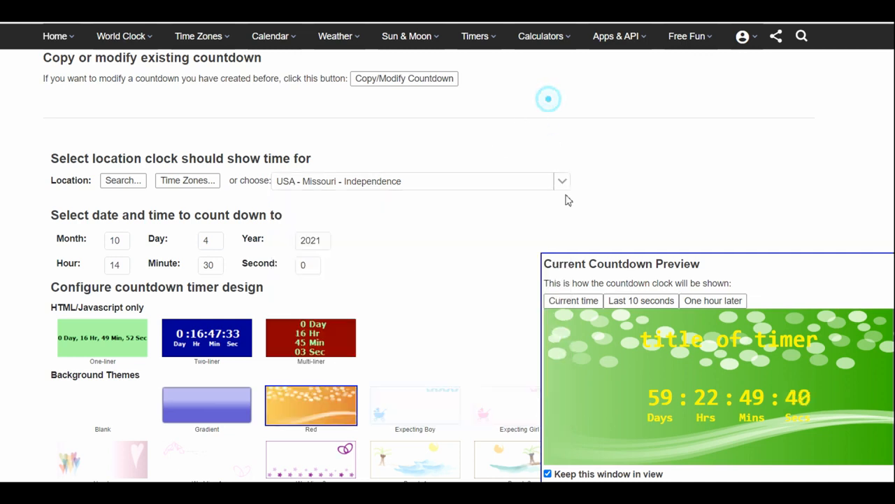
drag(634, 336, 817, 417)
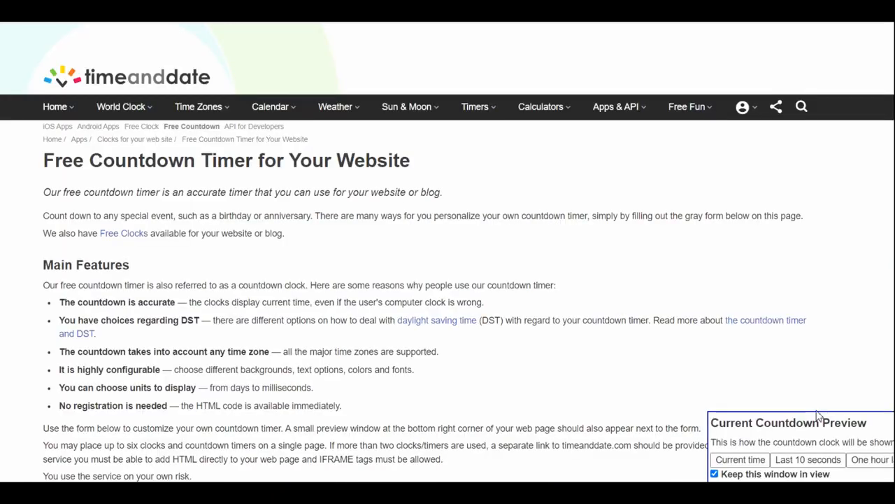
- Set the countdown's target month to 1 and year to 2022
scroll(470, 265, down, 5)
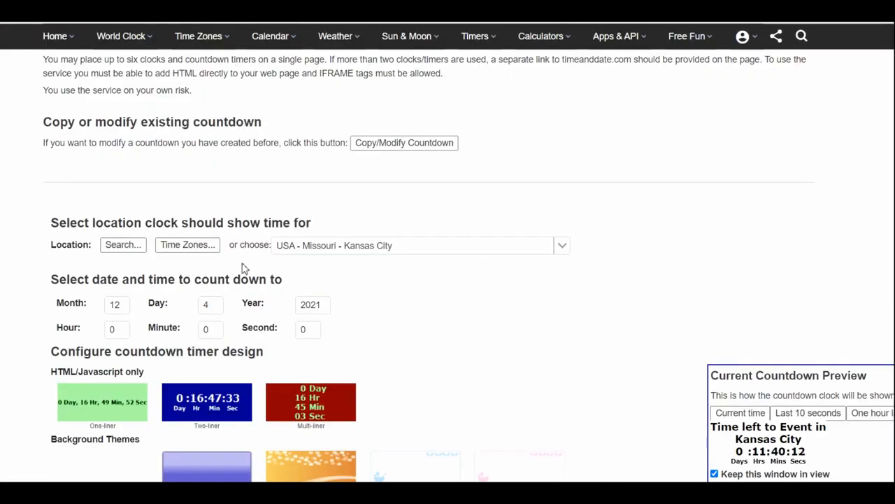
scroll(242, 266, down, 1)
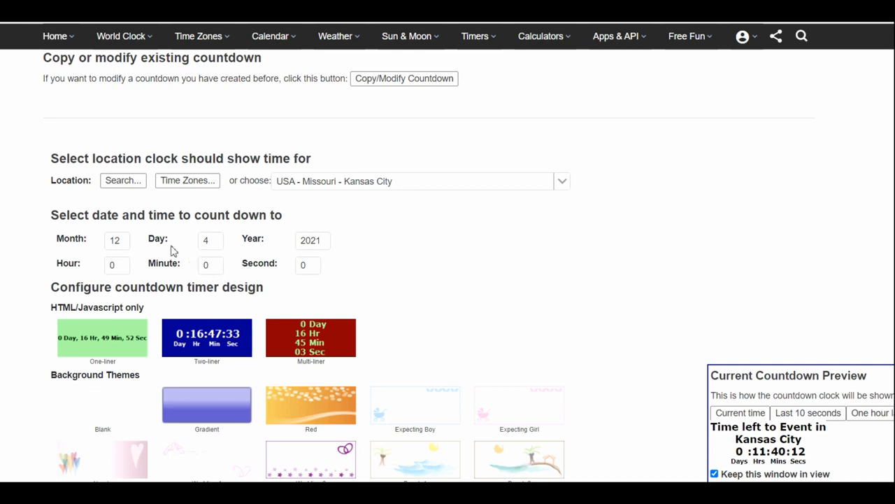
click(124, 242)
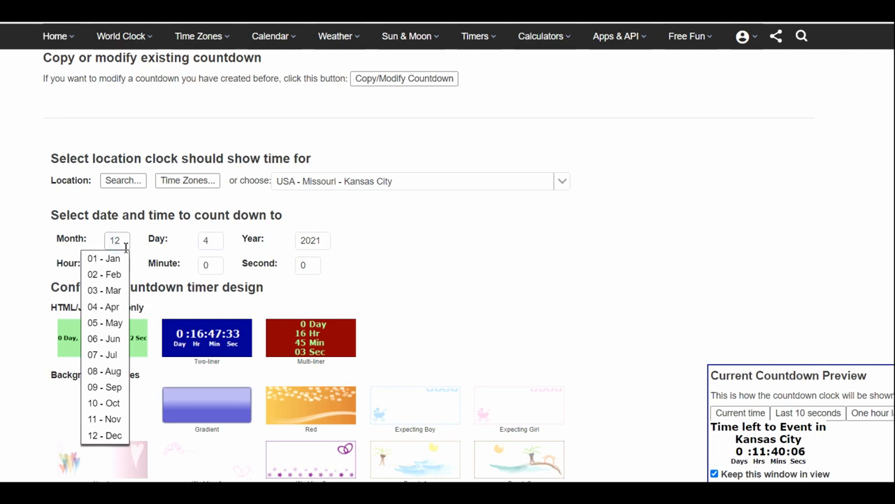
click(318, 241)
key(BackSpace)
text(2)
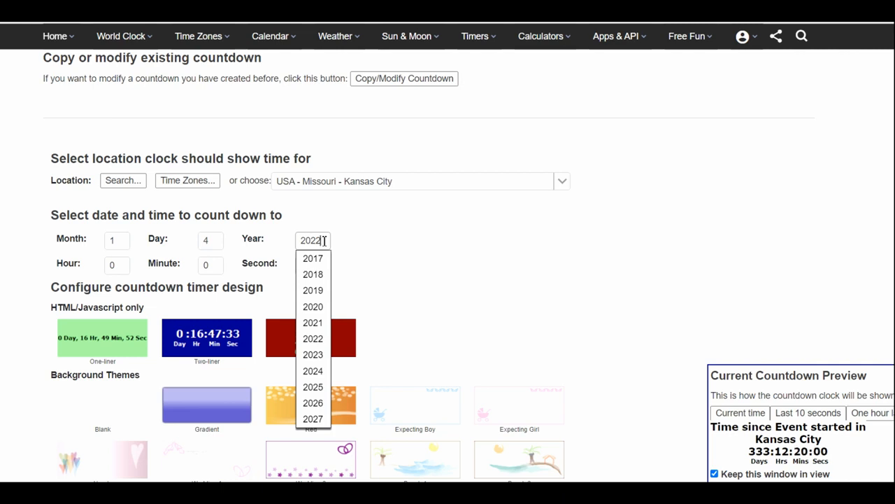
- Set the countdown's target time to hour 06 and minute 45
click(125, 265)
text(6)
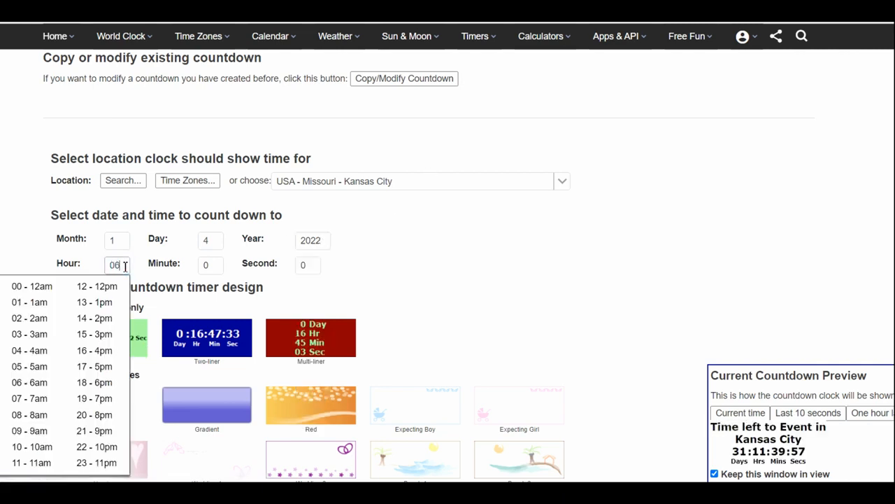
click(217, 267)
text(4)
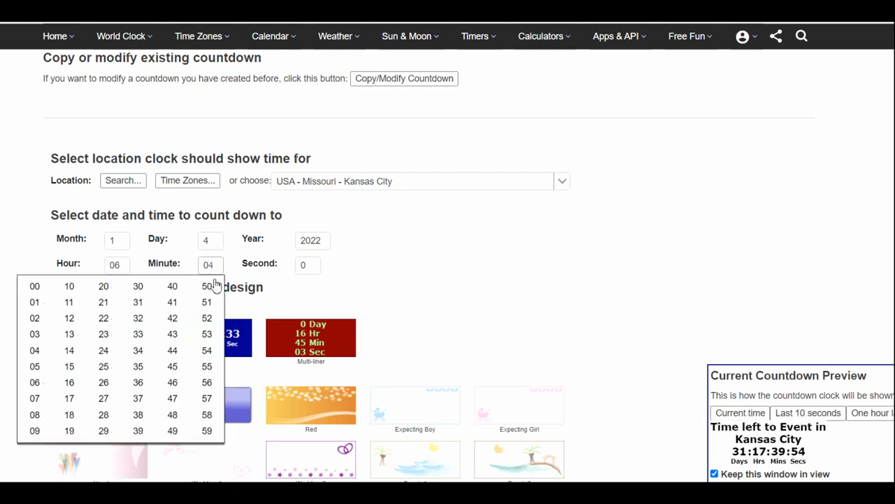
click(173, 367)
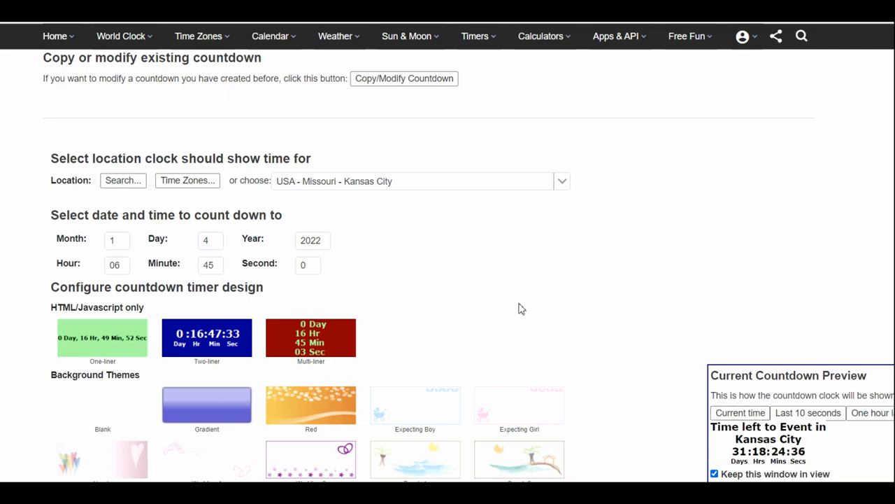
- Try the Gradient, Wedding 1, Party, Soccer, American Football, Birthday, Hearts and Red background themes, and return to Gradient
scroll(423, 267, down, 4)
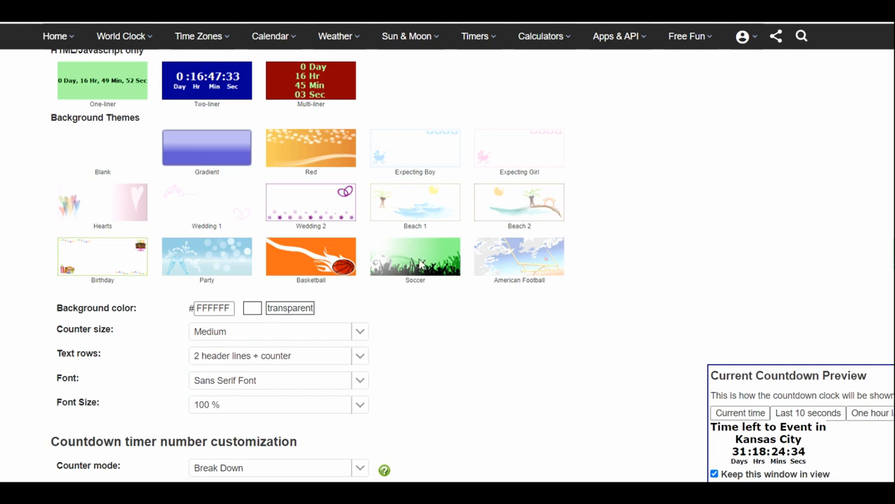
click(228, 160)
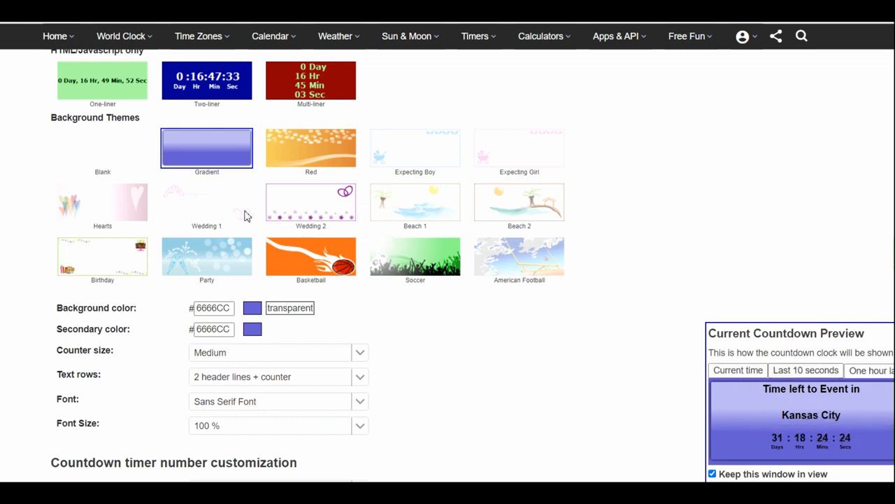
click(215, 205)
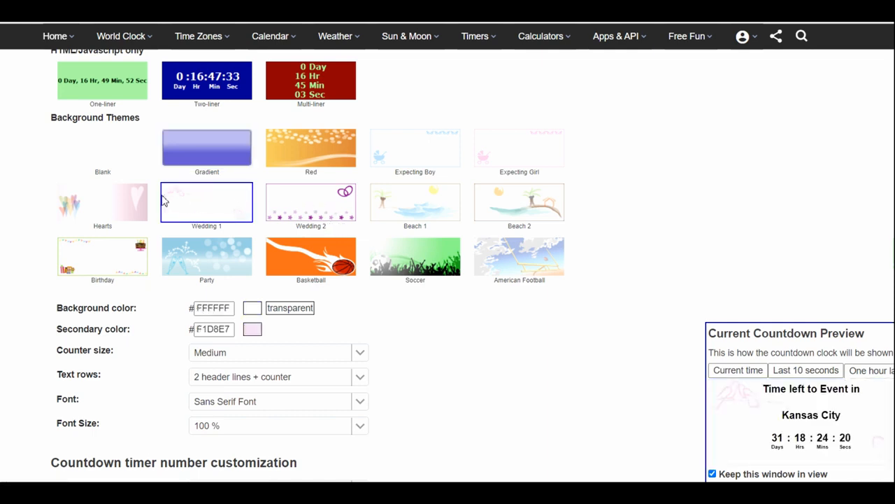
click(193, 259)
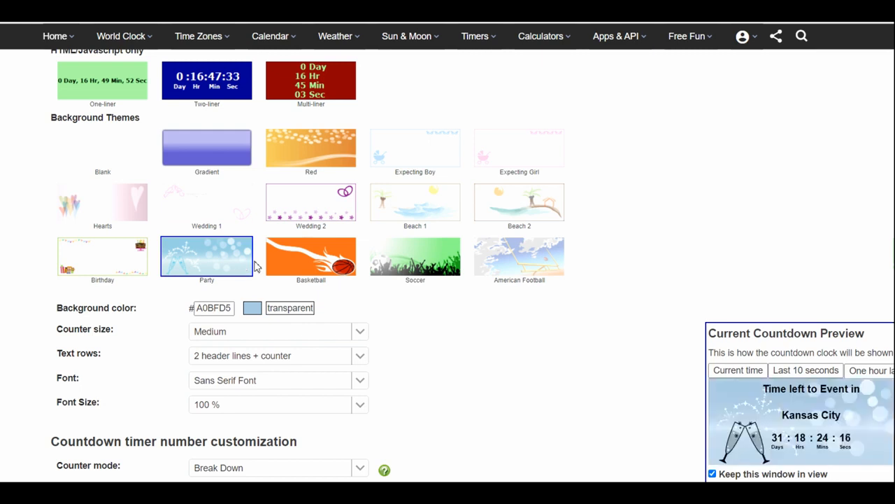
click(424, 269)
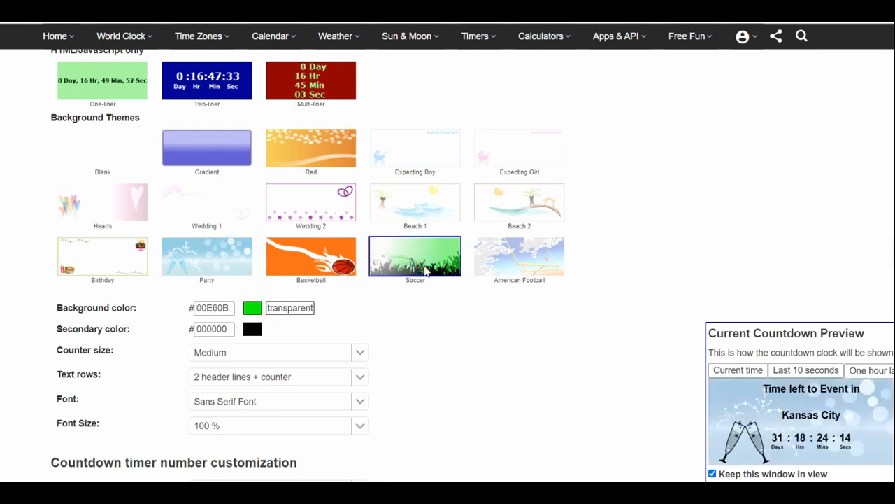
click(511, 265)
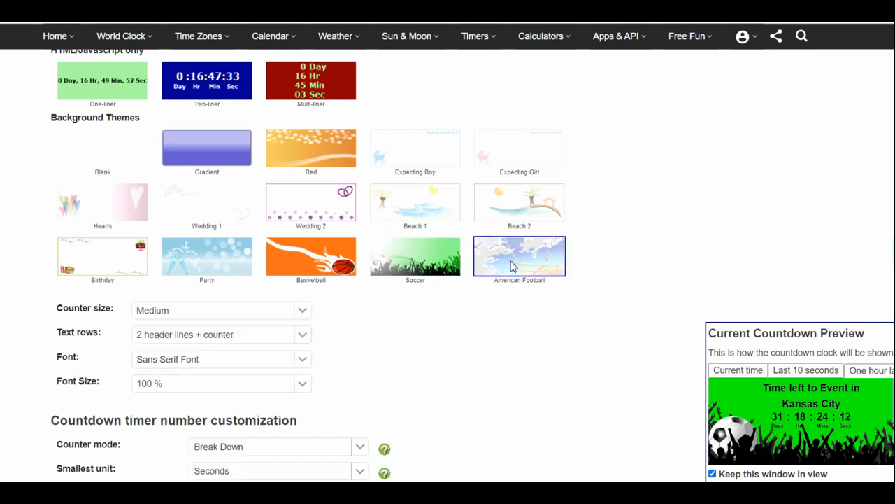
click(110, 259)
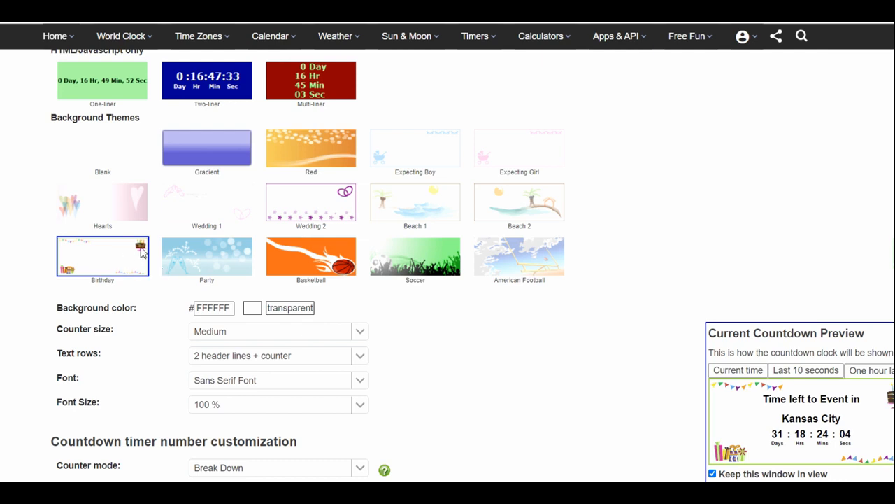
click(110, 204)
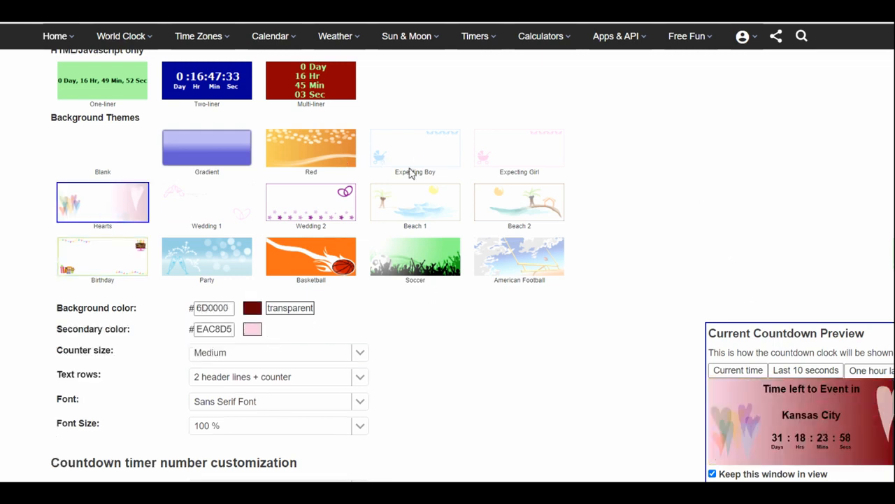
click(303, 149)
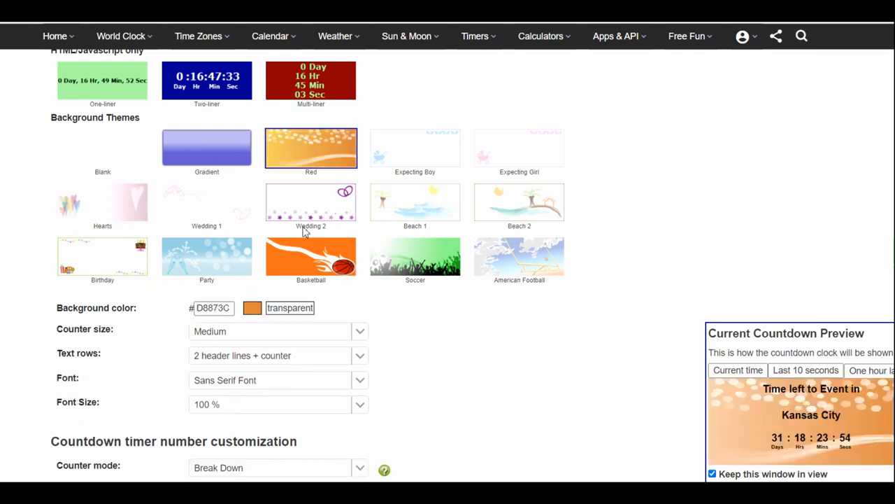
click(214, 156)
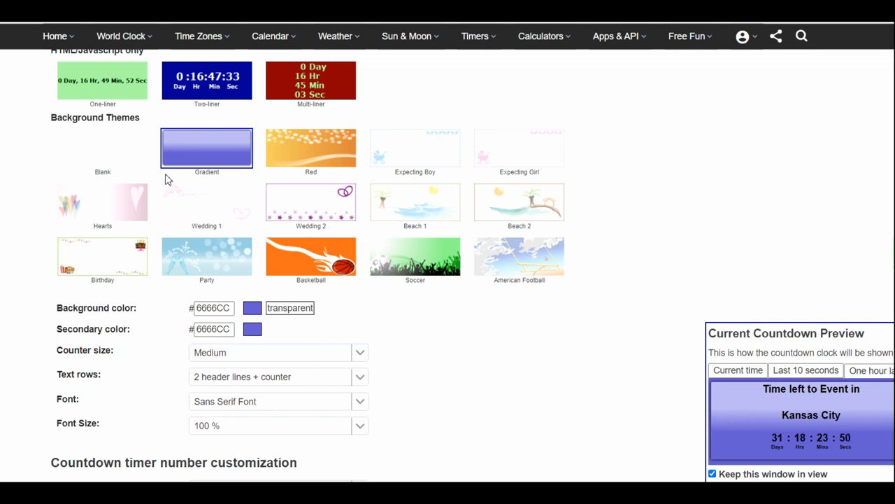
- Try the Blank theme with a blue 0000FF background color, and change that background to transparent
click(116, 165)
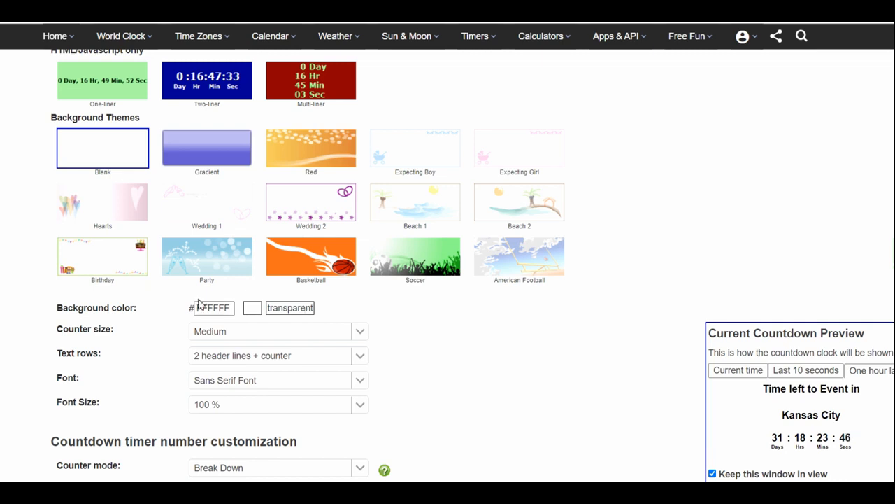
drag(143, 313, 54, 315)
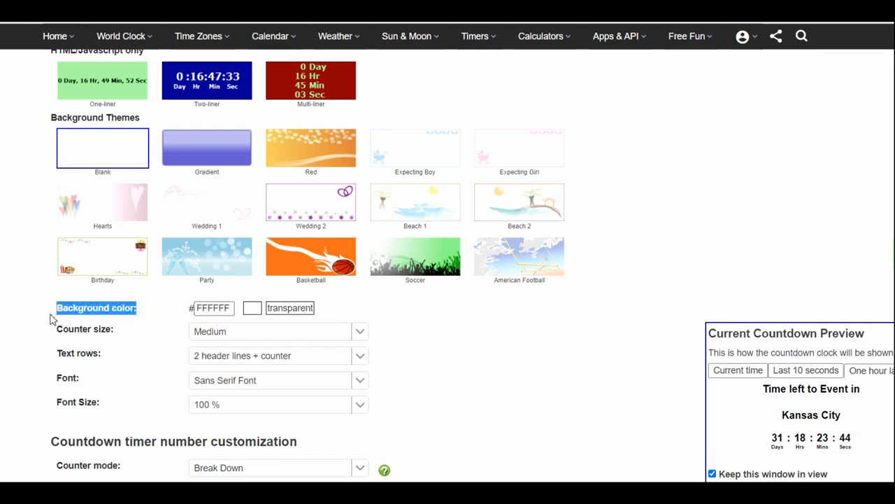
click(252, 308)
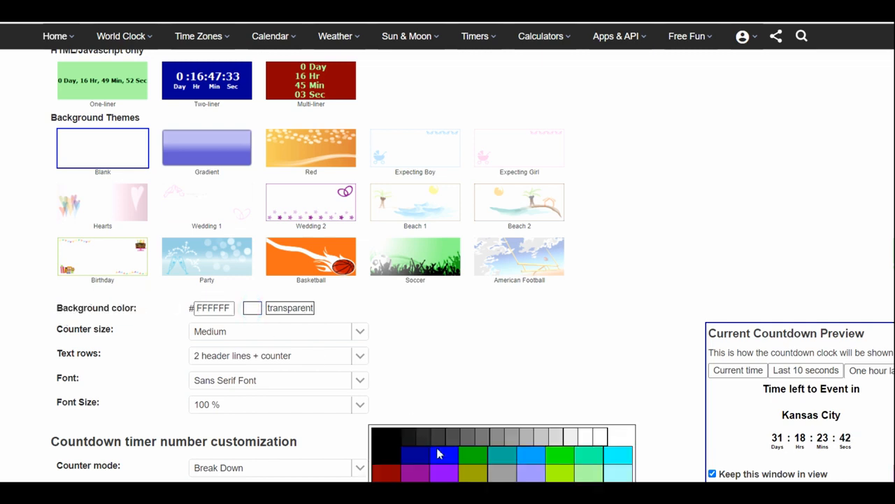
click(442, 457)
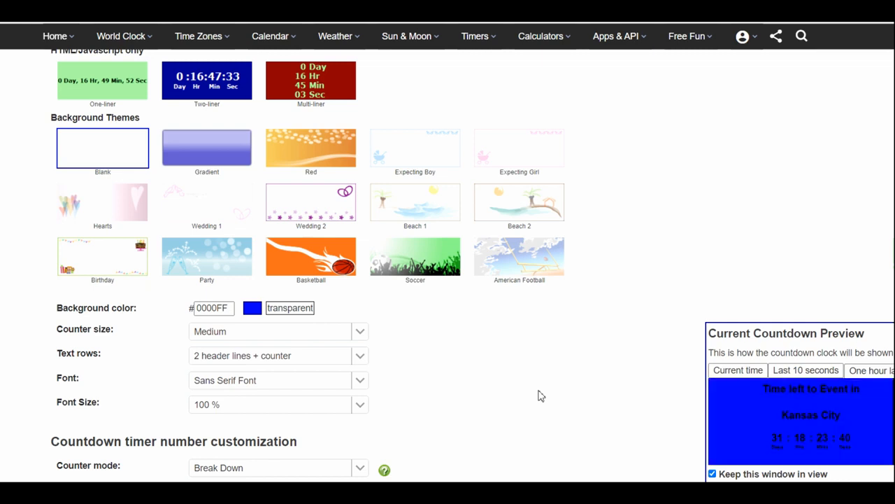
click(298, 307)
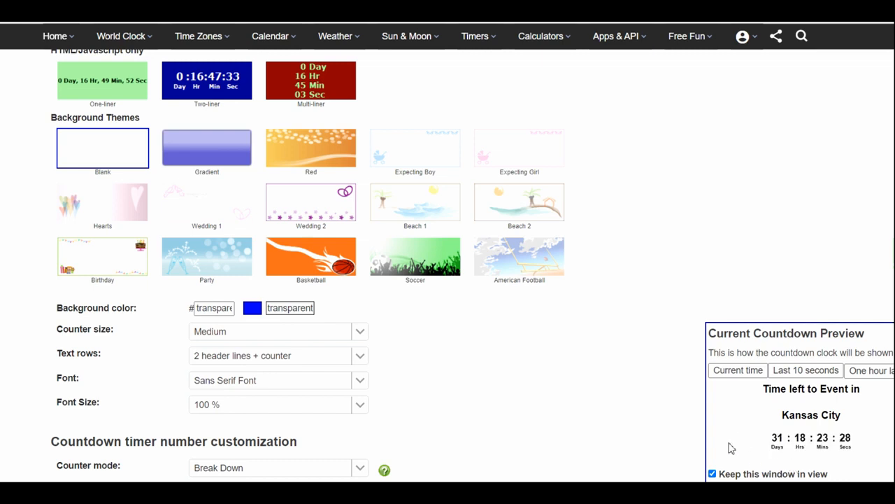
- Apply the Gradient background theme and set its background color to the light green 66FF99 from the extended palette
scroll(650, 406, down, 1)
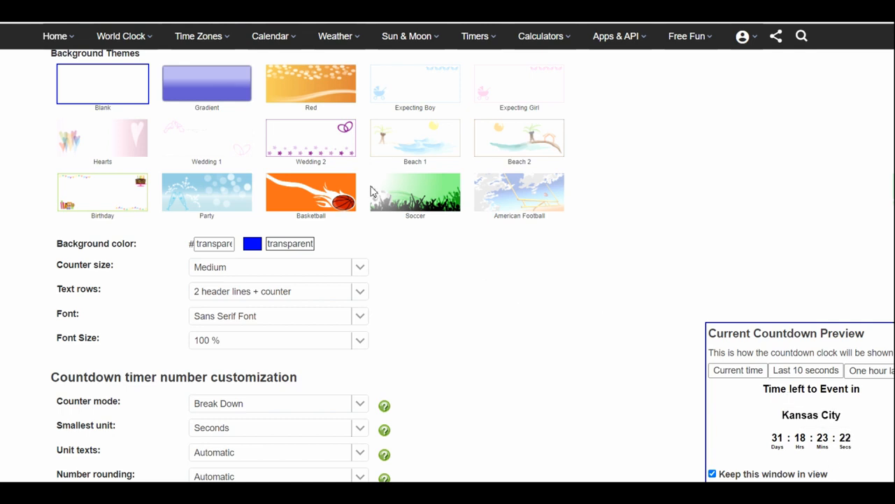
click(208, 79)
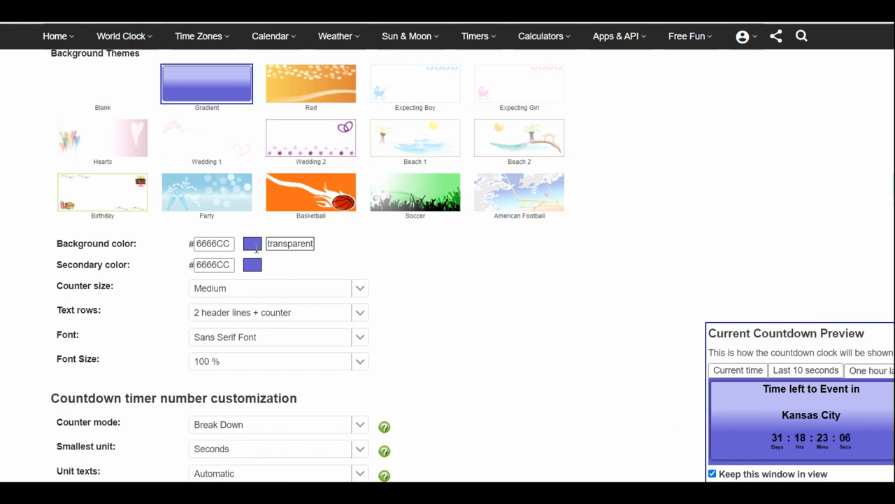
click(253, 244)
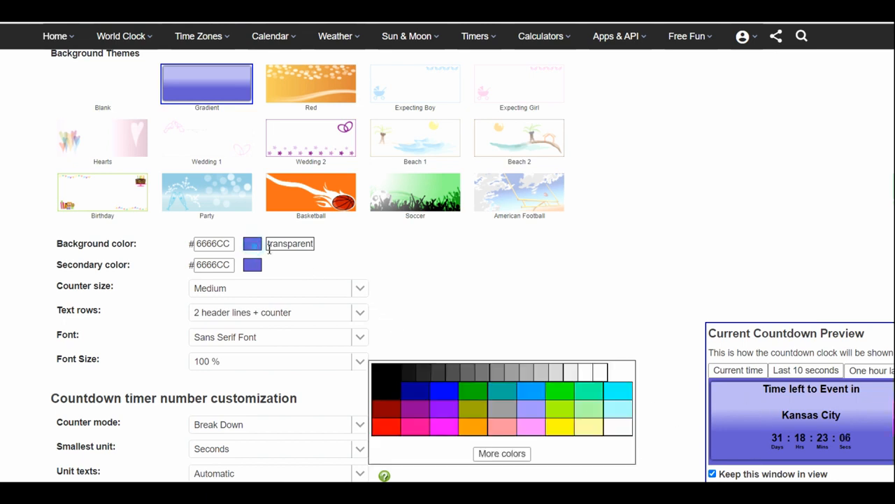
click(511, 453)
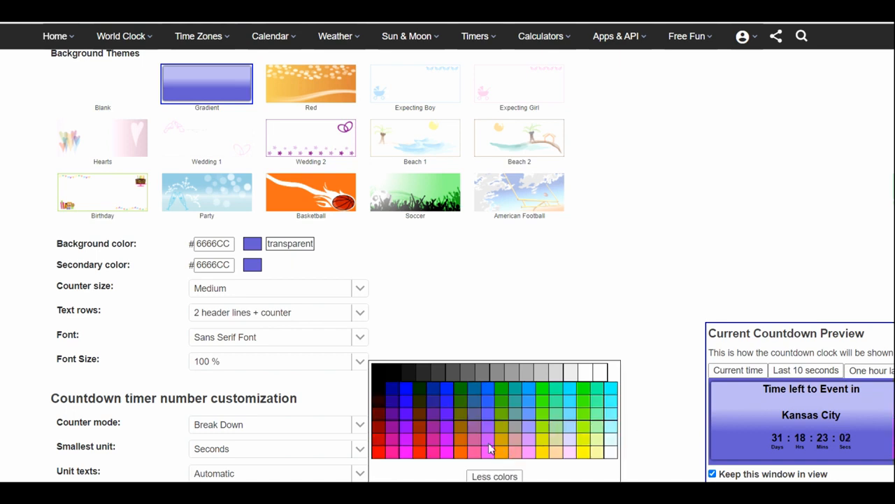
click(594, 420)
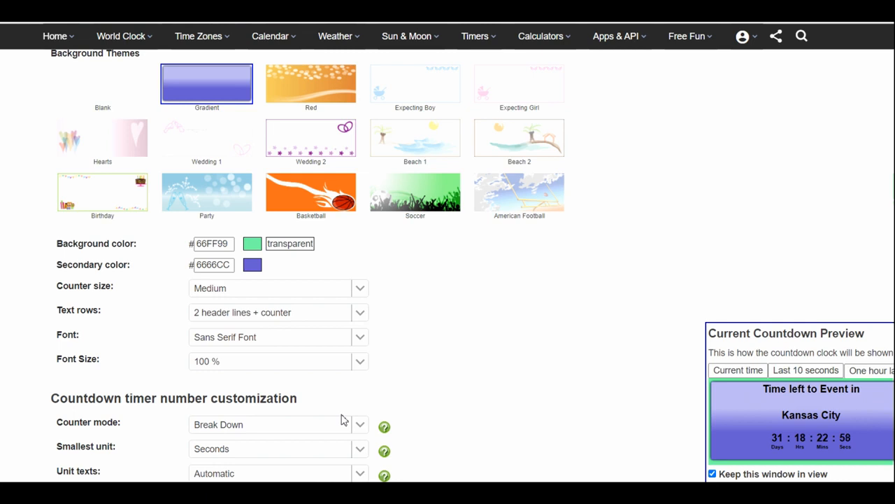
- Set the gradient's secondary color to light green 99FF99 and the counter size to Very large
click(253, 267)
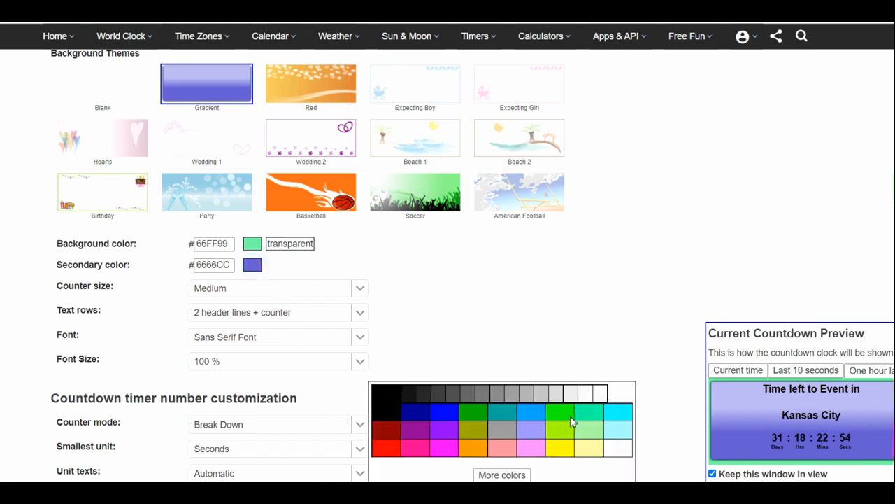
click(591, 427)
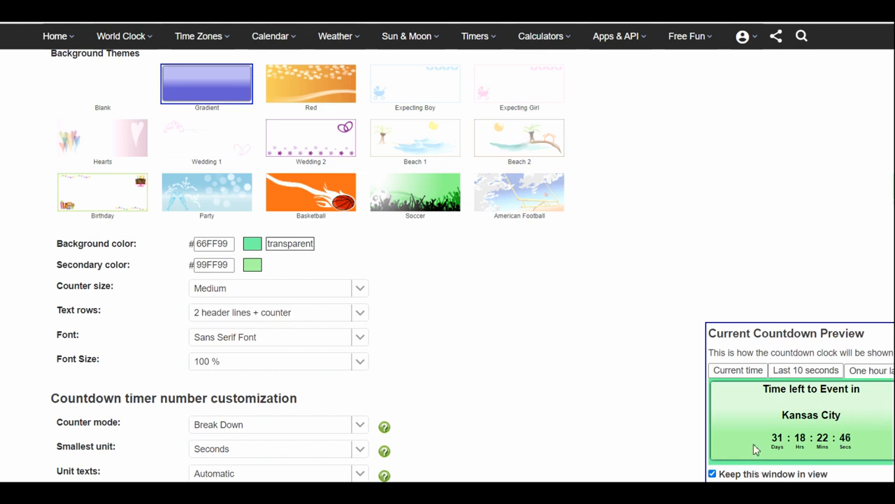
scroll(475, 329, down, 1)
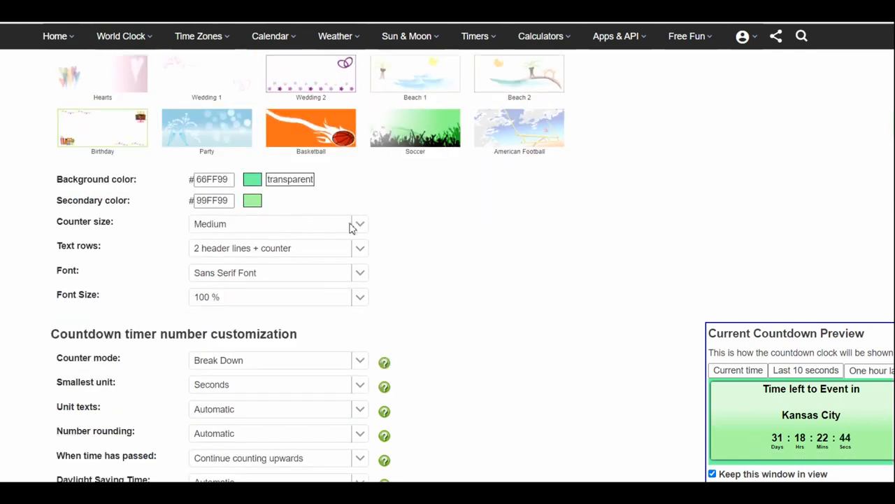
click(361, 224)
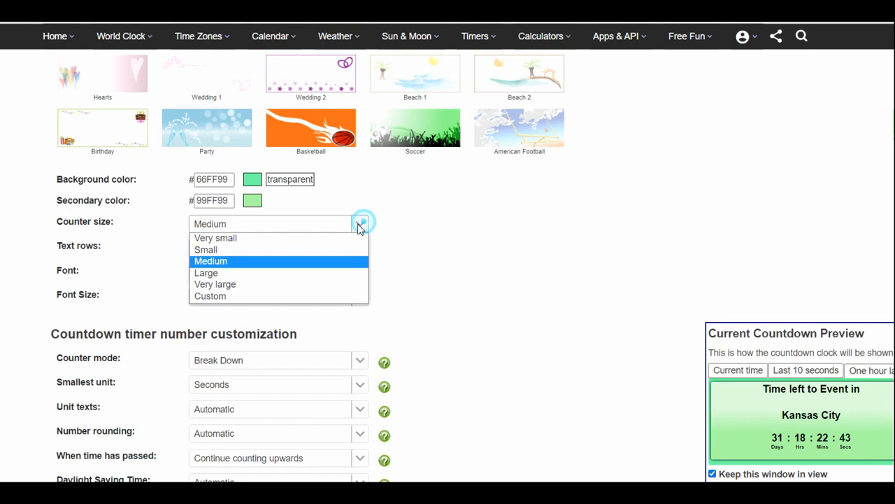
click(262, 286)
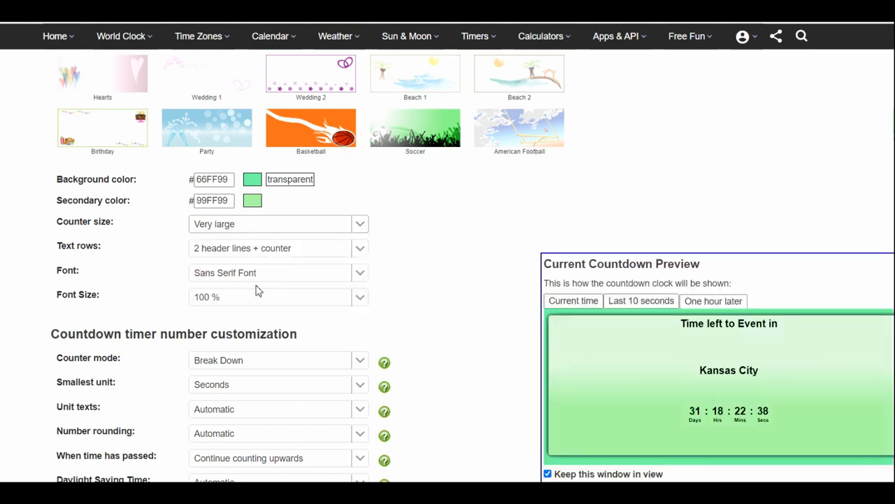
- Try the 2 header lines and Just counter text row layouts, and settle on Header line + counter
click(287, 250)
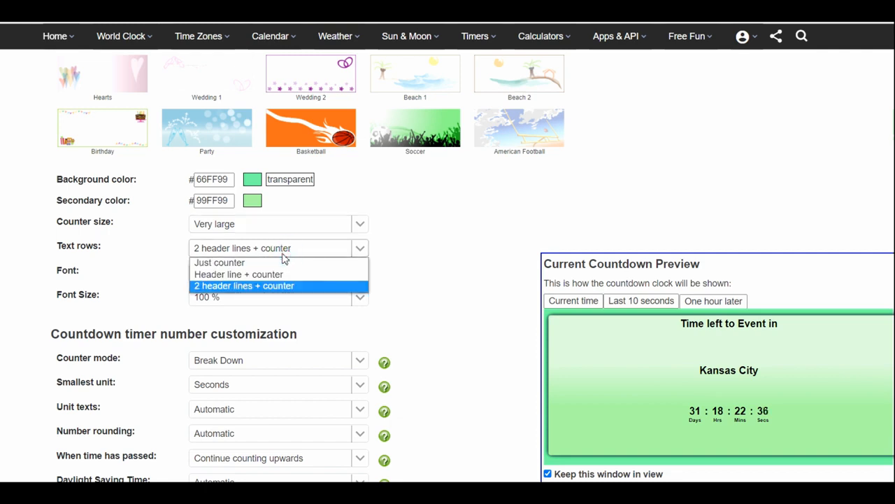
click(248, 286)
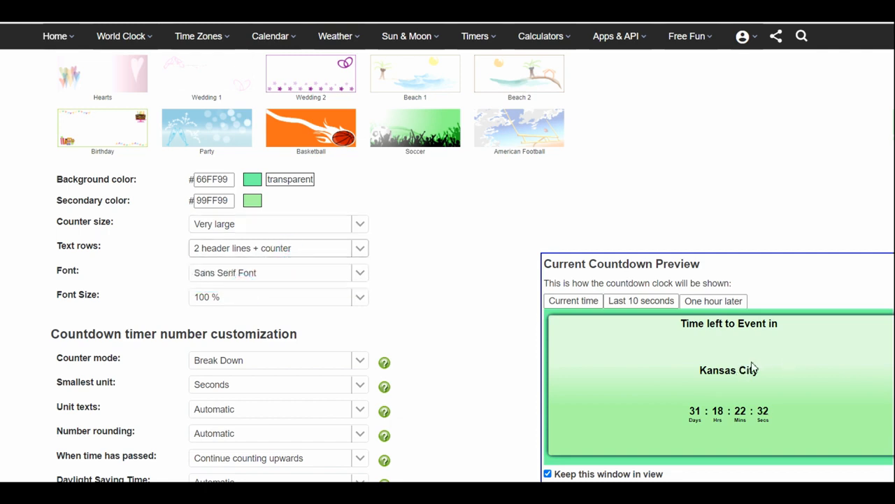
click(359, 249)
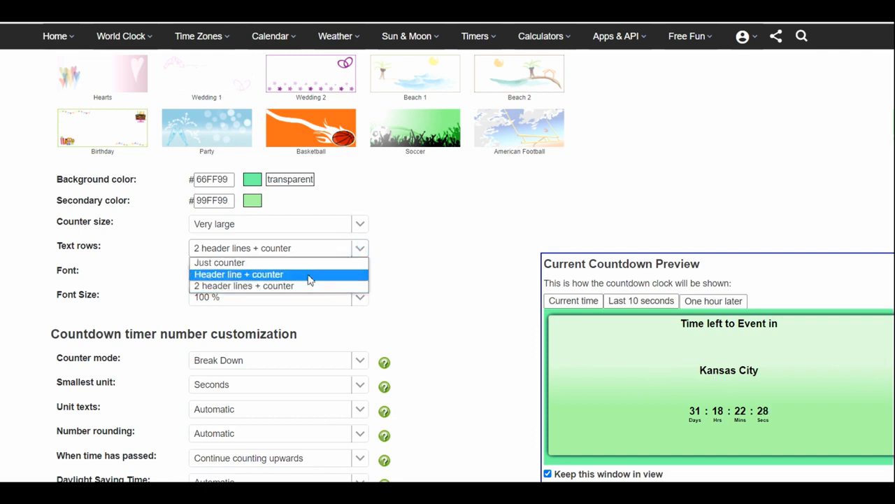
click(310, 275)
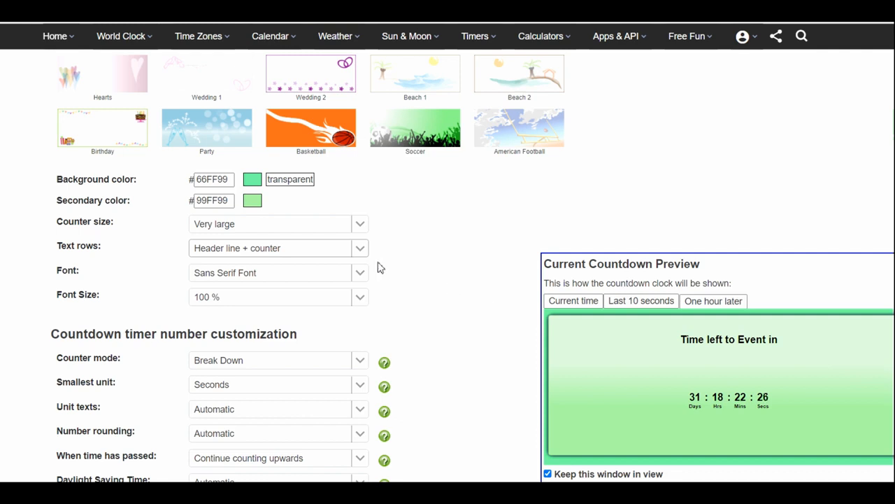
click(360, 250)
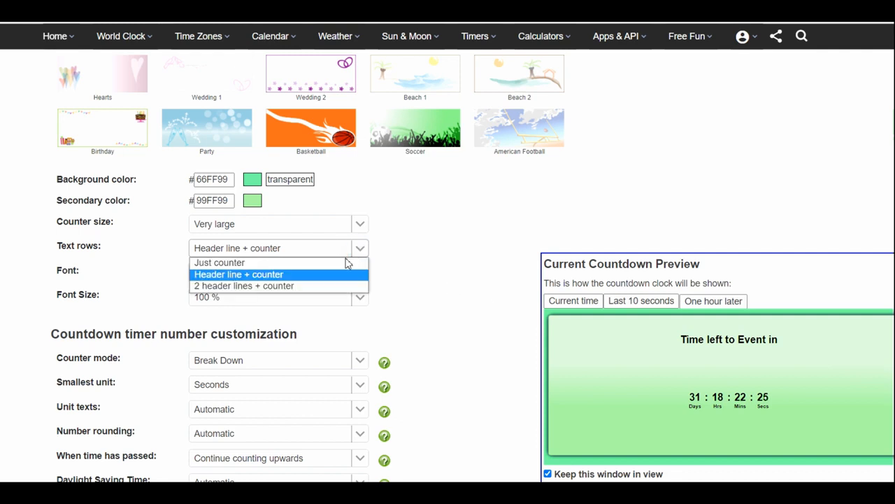
click(306, 264)
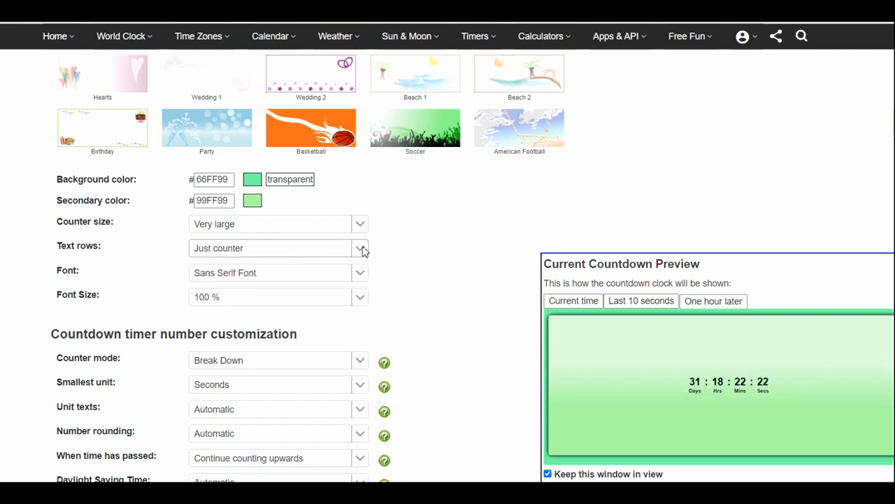
click(360, 249)
click(329, 274)
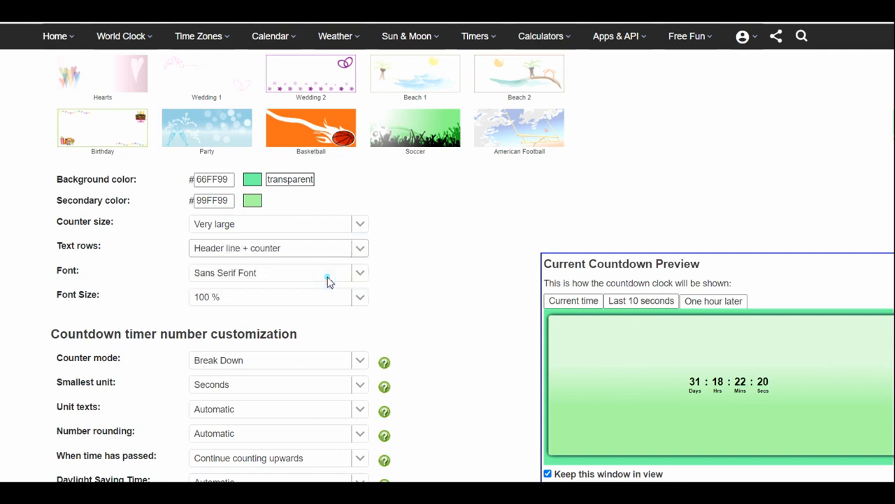
- Try the Serif Font, switch the countdown's font to Typewriter Font, and set its font size to 225 %
click(361, 275)
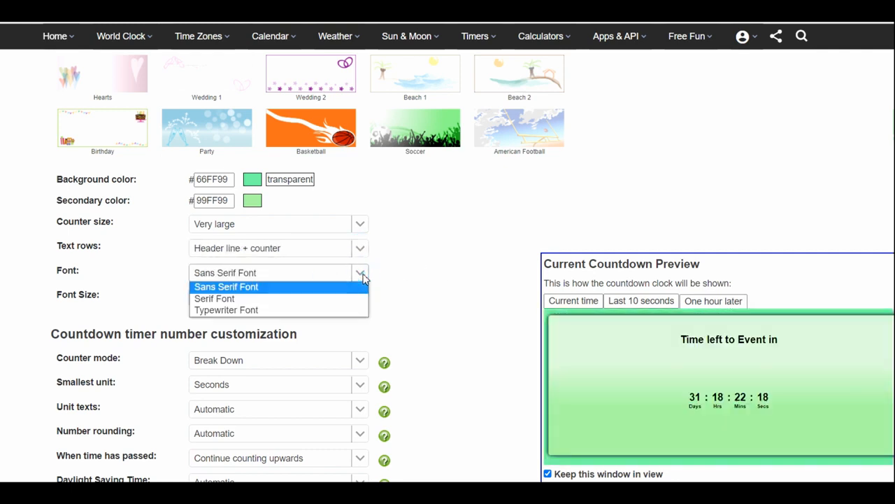
click(261, 303)
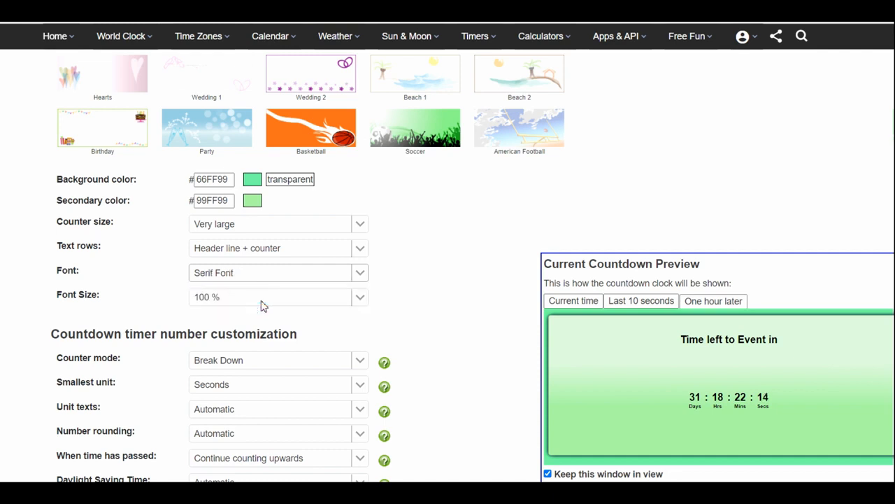
click(360, 277)
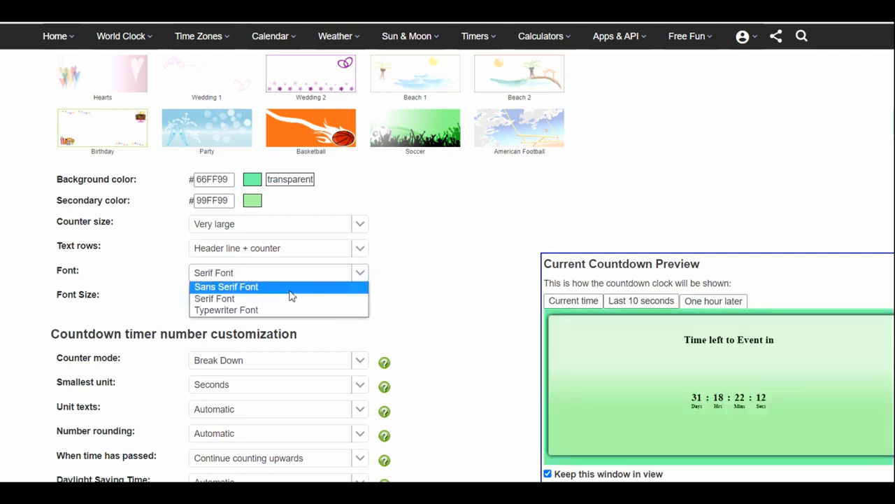
click(269, 313)
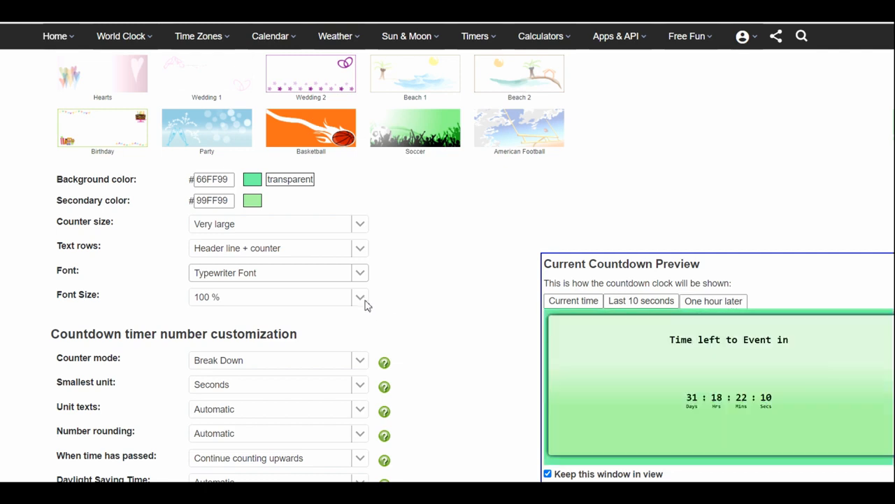
click(361, 298)
click(242, 223)
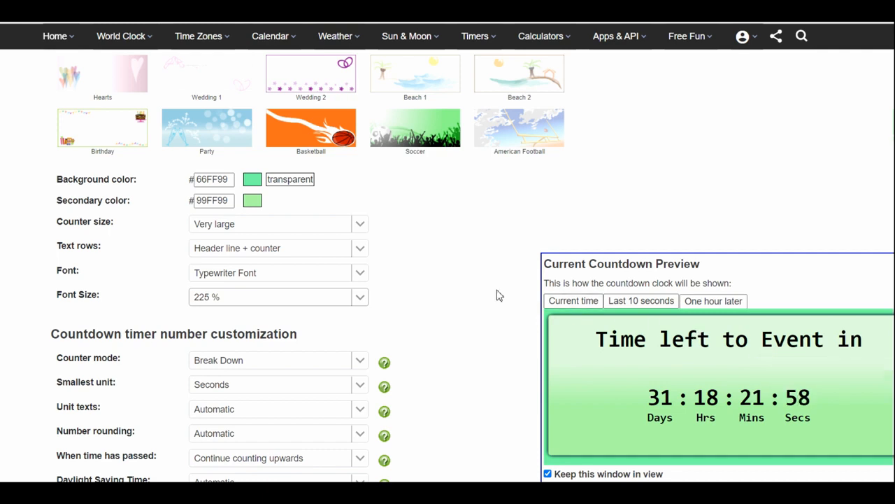
scroll(500, 295, down, 2)
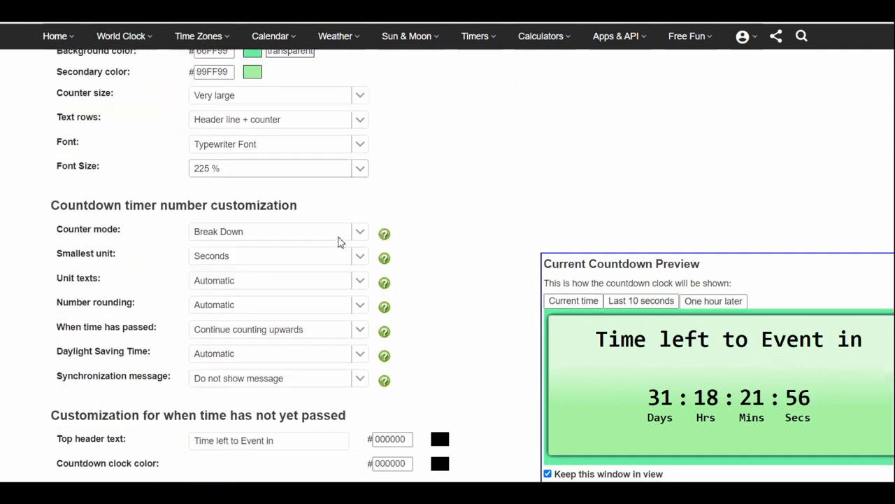
drag(144, 207, 305, 215)
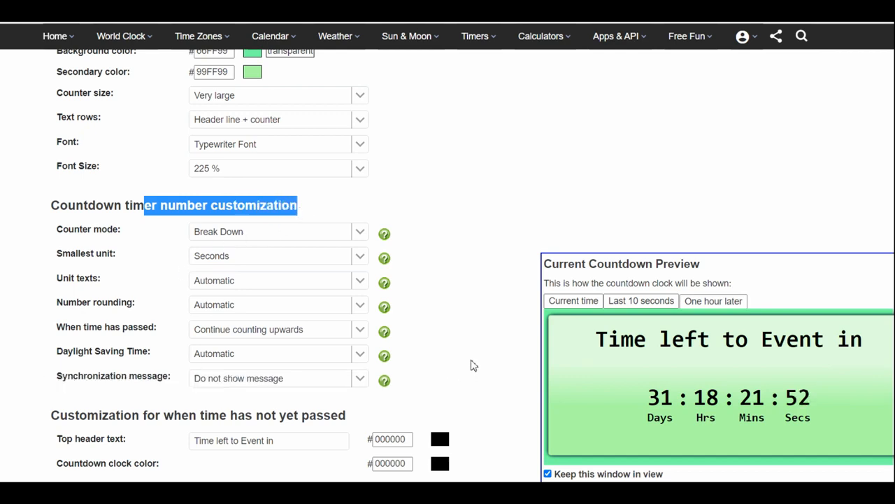
scroll(475, 364, down, 1)
click(361, 192)
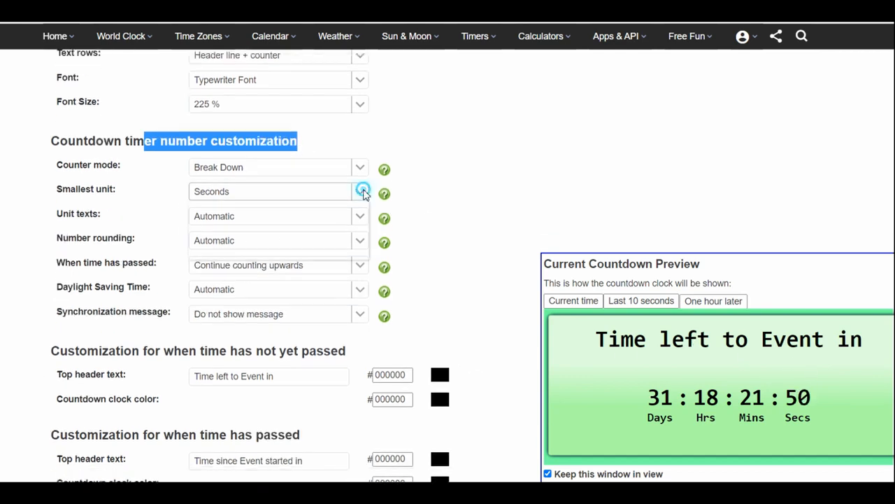
click(486, 196)
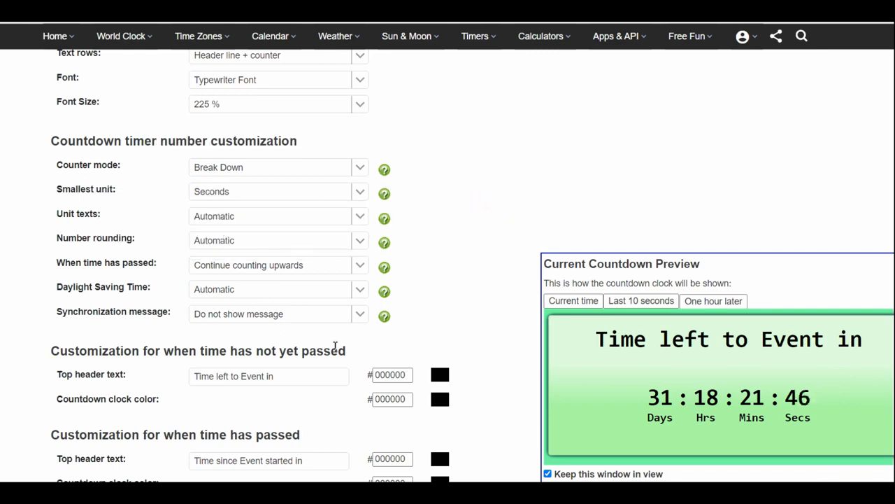
- Replace the top header text for when time has not yet passed with "Title"
scroll(507, 264, down, 2)
scroll(507, 264, down, 1)
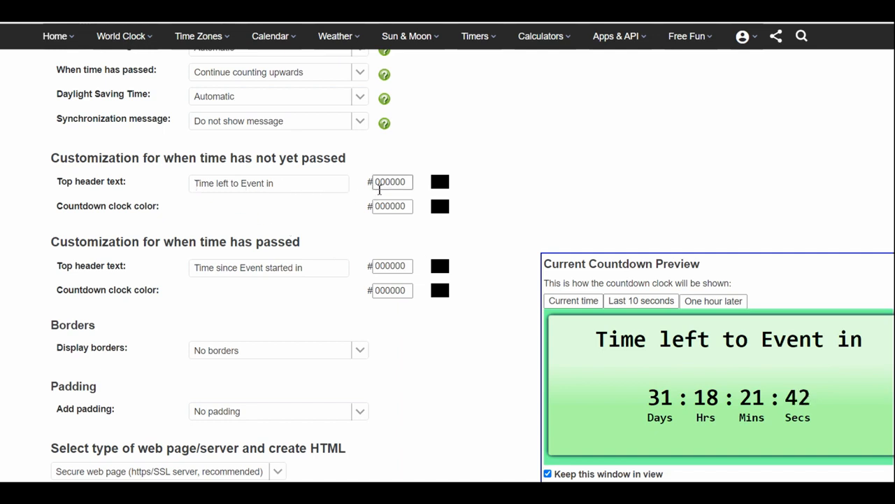
click(292, 179)
drag(283, 181, 181, 185)
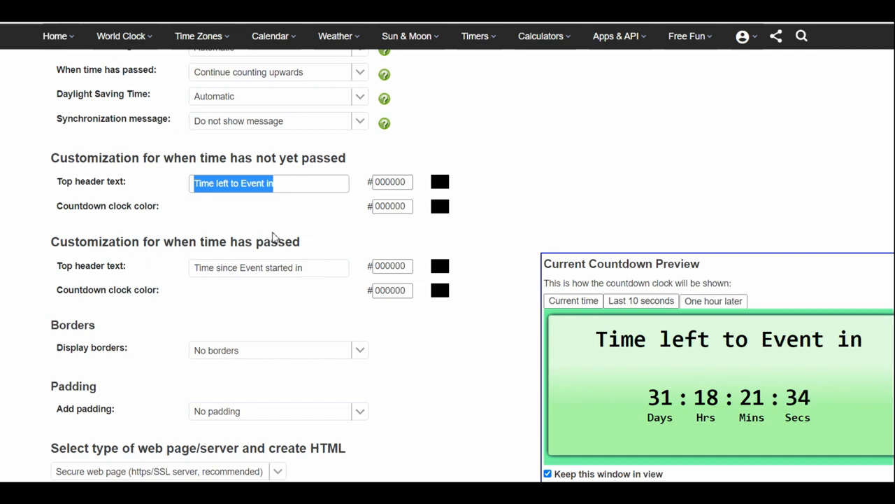
scroll(273, 236, down, 1)
scroll(273, 237, up, 1)
text(T)
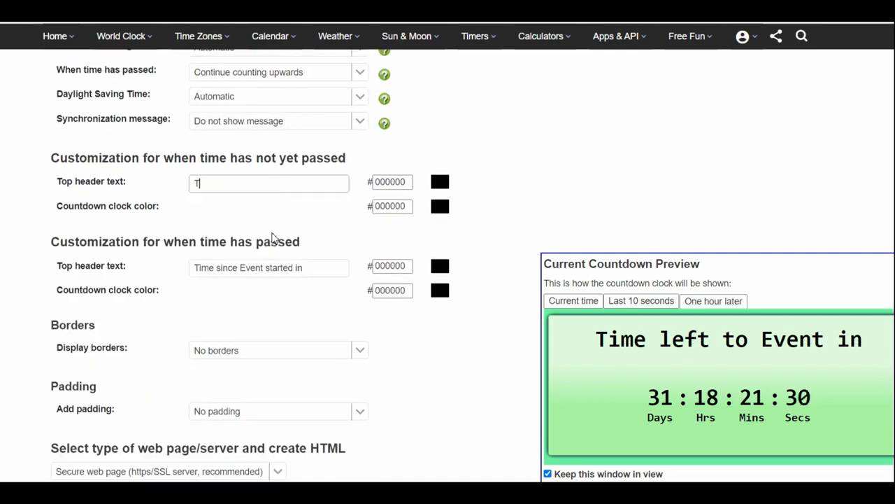
text(itle)
key(Tab)
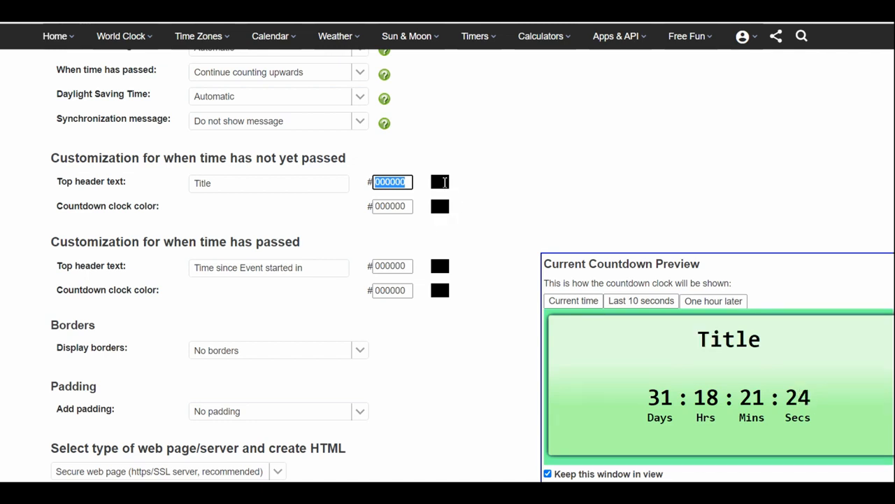
- For when time has not yet passed, color the top header purple 990099 and the countdown clock pink FF0099
click(445, 182)
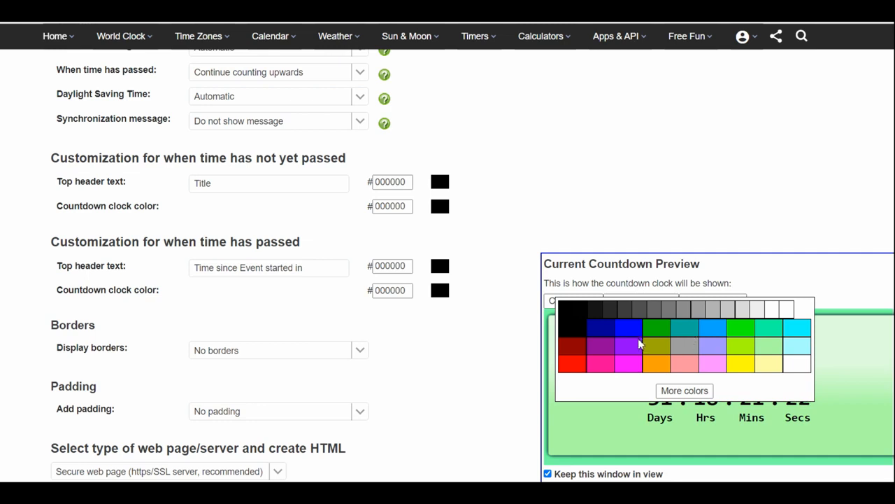
click(600, 344)
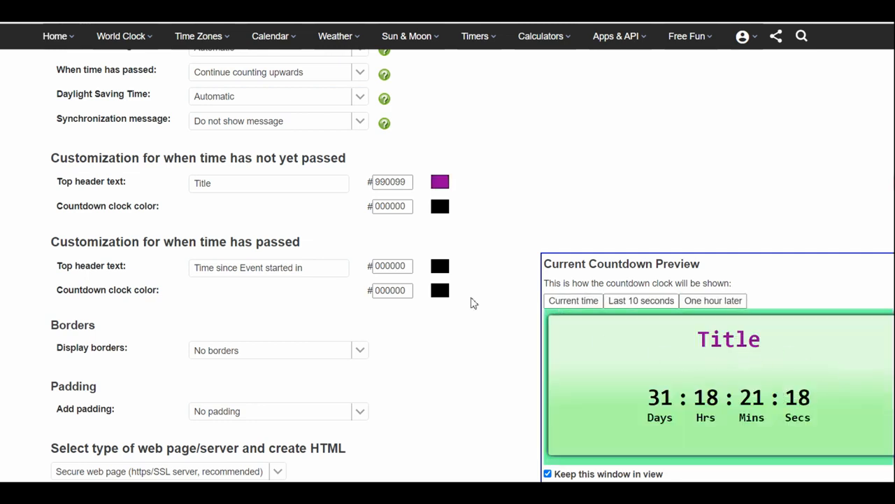
click(440, 206)
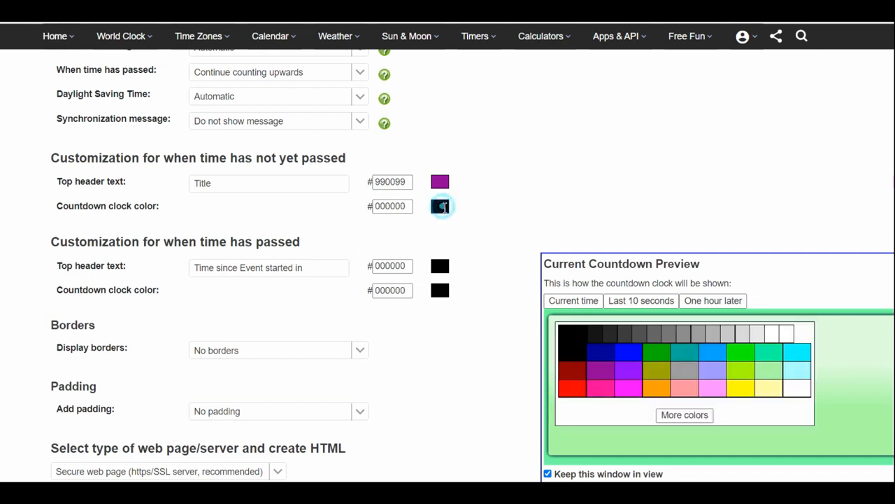
click(606, 389)
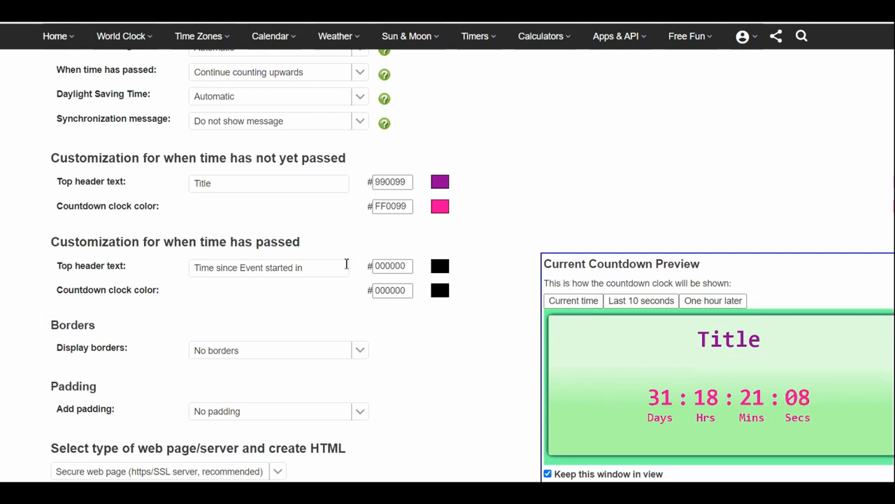
- Set the top header text for when time has passed to "Done!" and color it blue 0099FF
drag(327, 267, 126, 280)
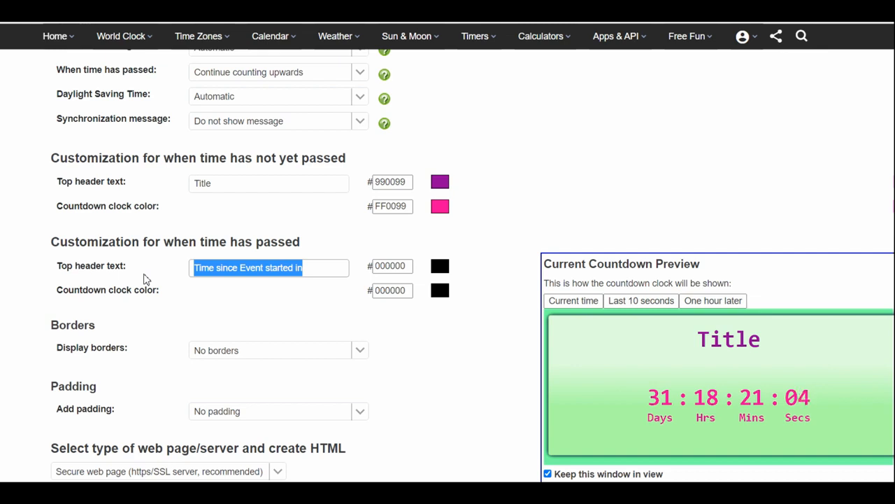
text(Done!)
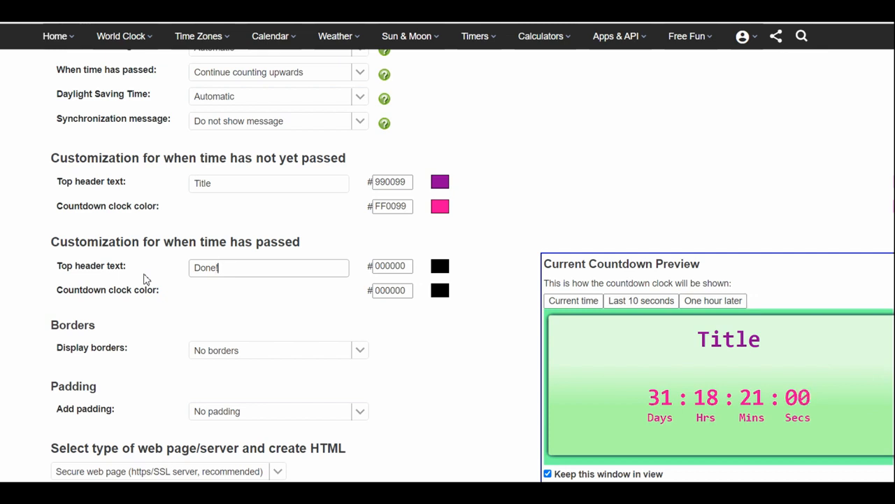
click(447, 268)
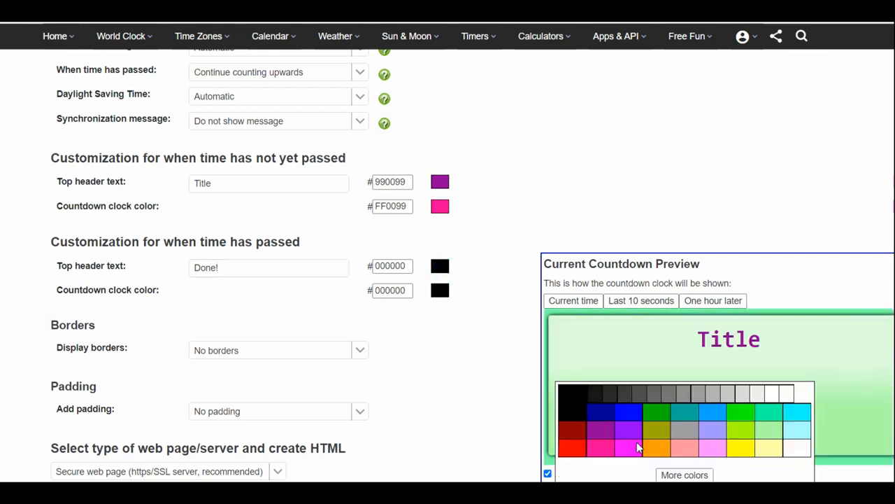
click(710, 413)
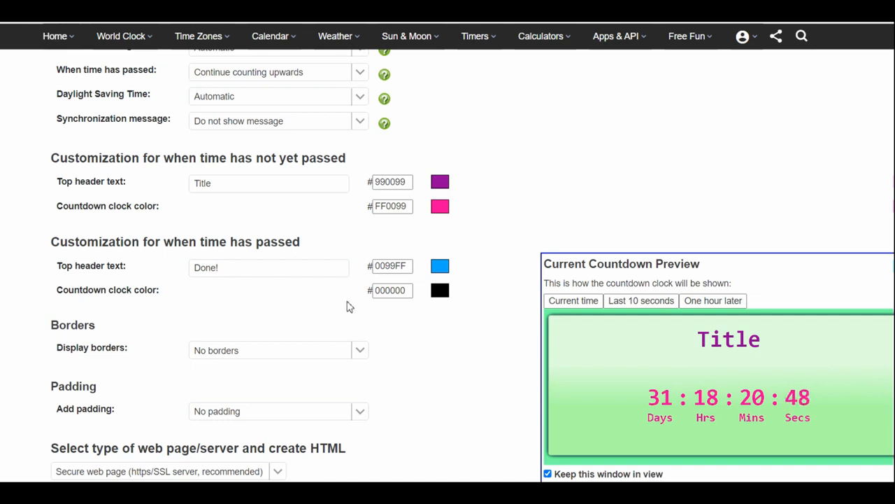
- Display a Common border around the countdown timer
scroll(350, 306, down, 2)
click(359, 222)
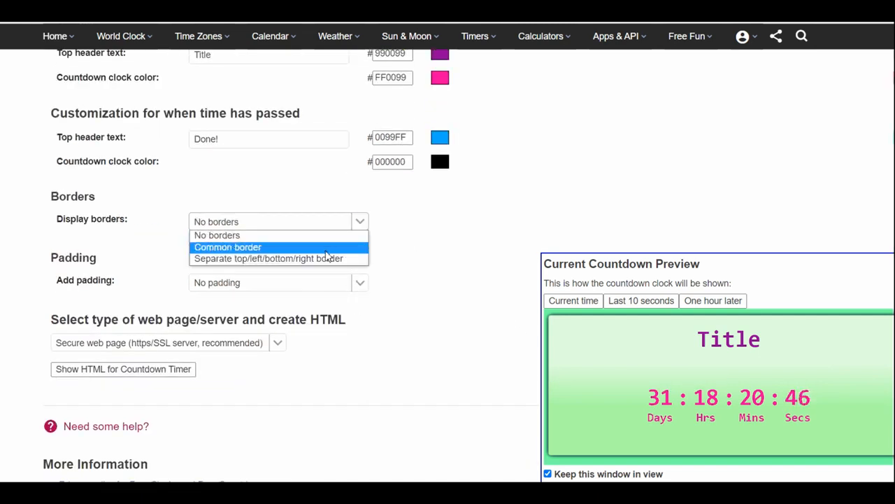
click(310, 247)
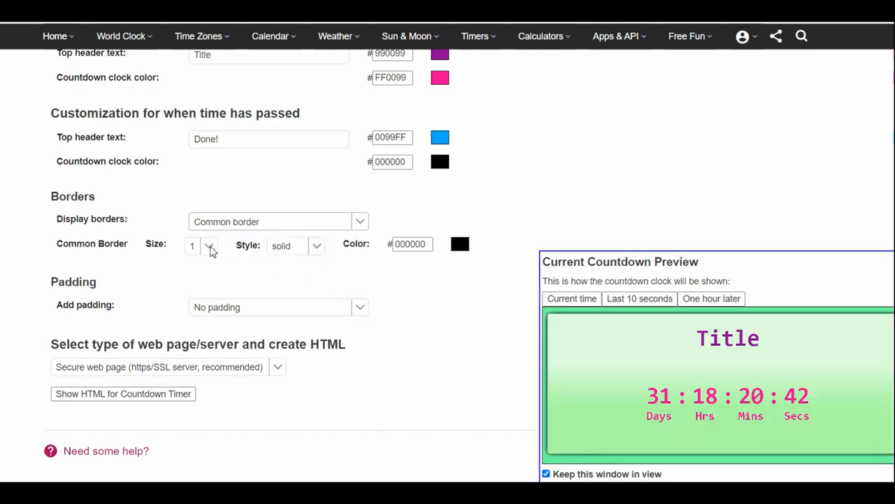
- Set the size of the common border around the countdown timer to 5
click(210, 247)
click(199, 319)
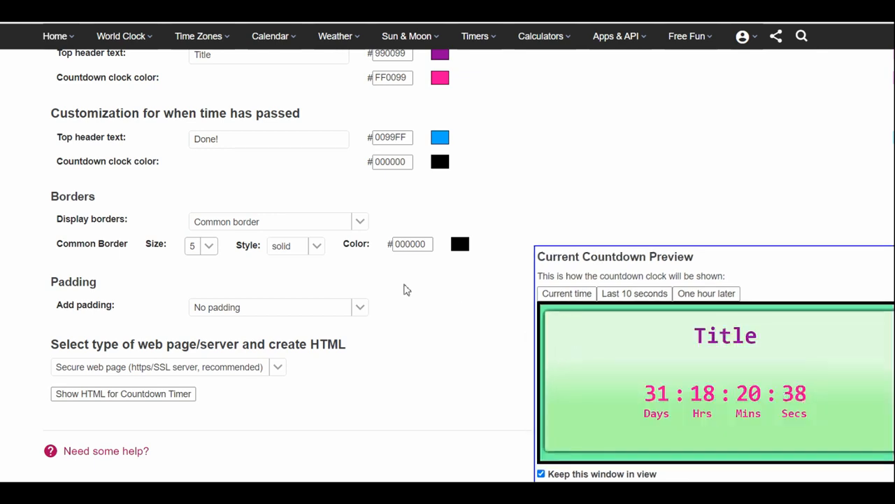
- Switch to separate top/left/bottom/right borders, setting the right border's size to 4 and the left border's size to 5
click(363, 221)
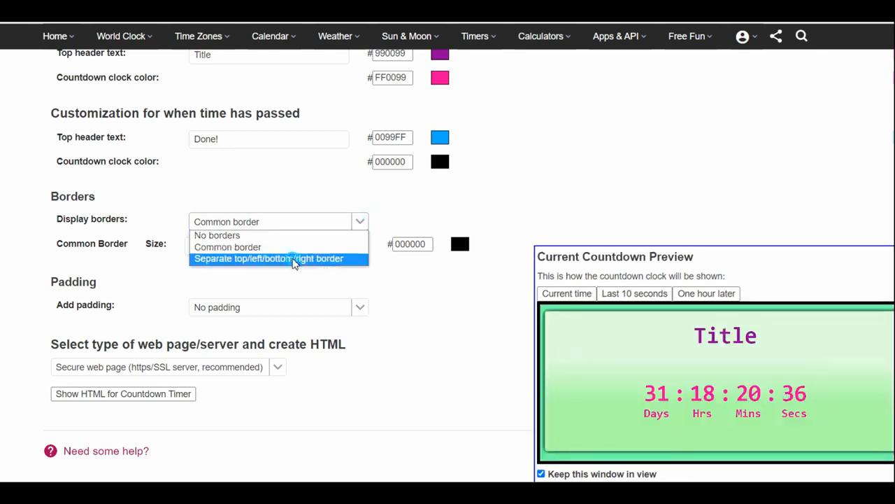
click(296, 258)
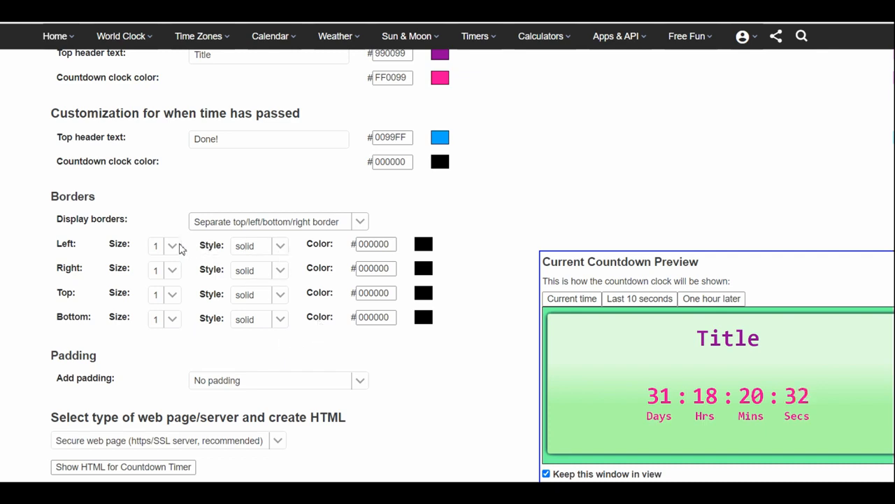
click(176, 270)
click(165, 331)
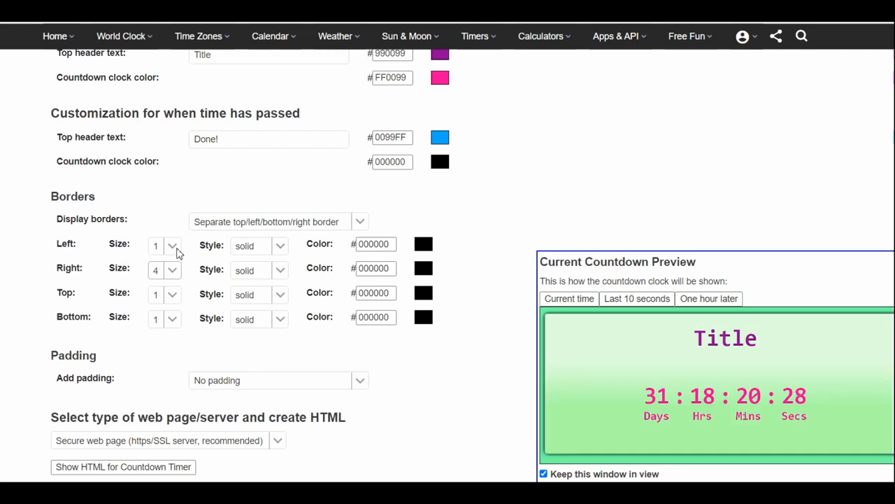
click(173, 247)
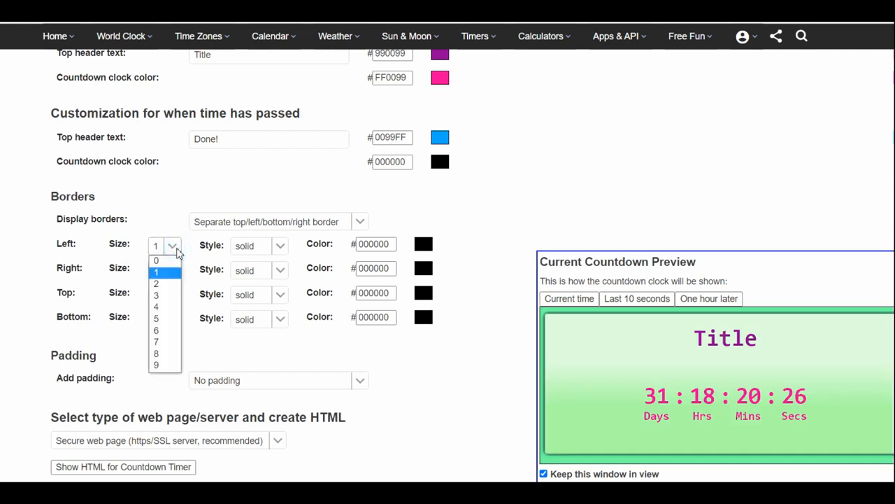
click(171, 319)
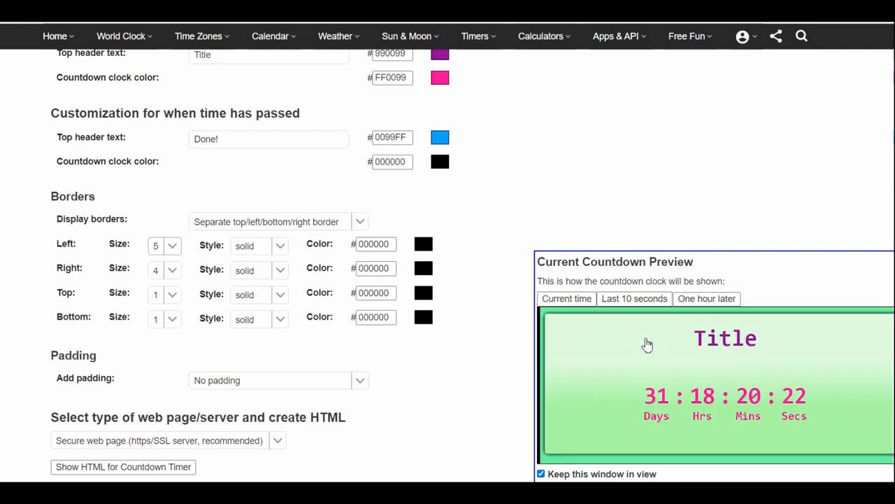
- Generate the HTML for the countdown timer and copy the complete iframe code
scroll(400, 245, down, 3)
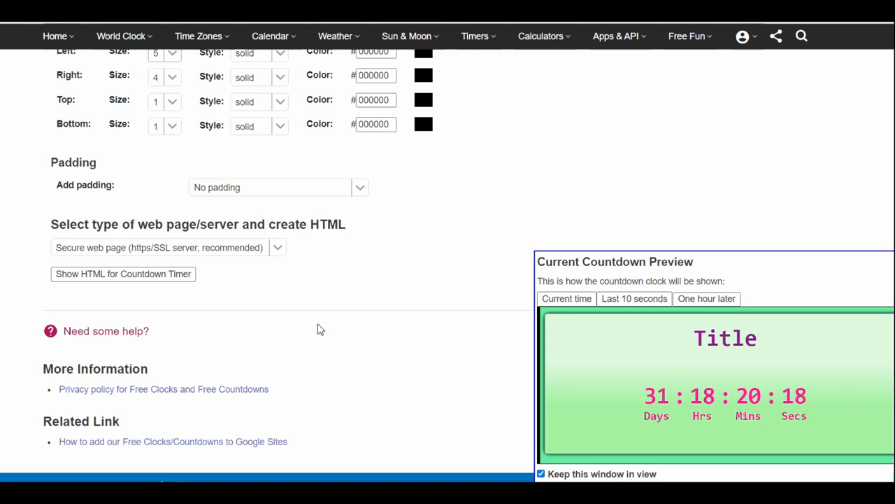
click(108, 275)
click(340, 382)
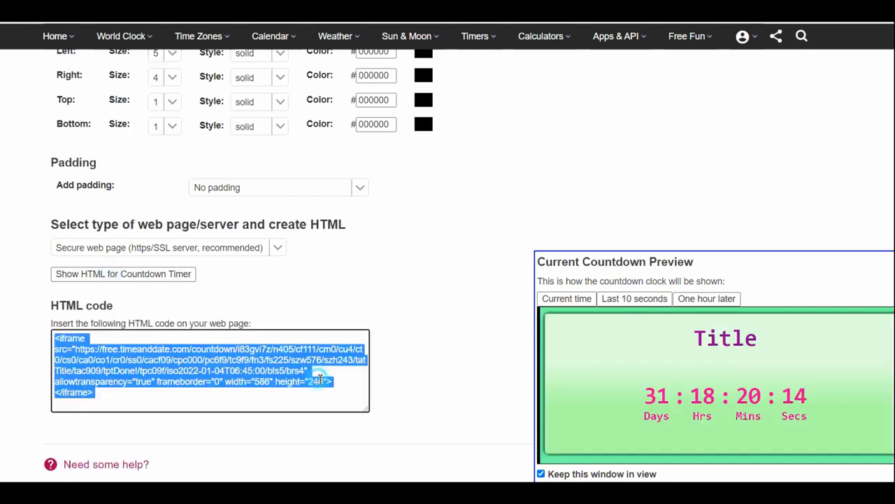
right_click(257, 379)
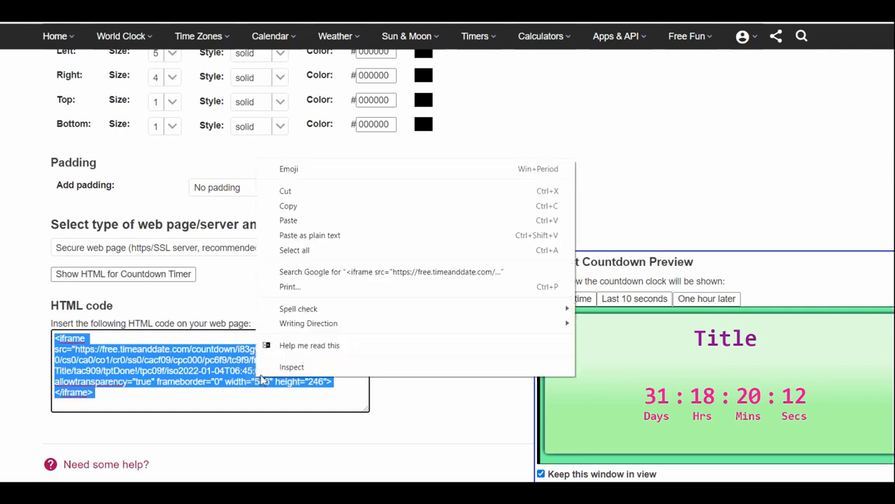
click(311, 206)
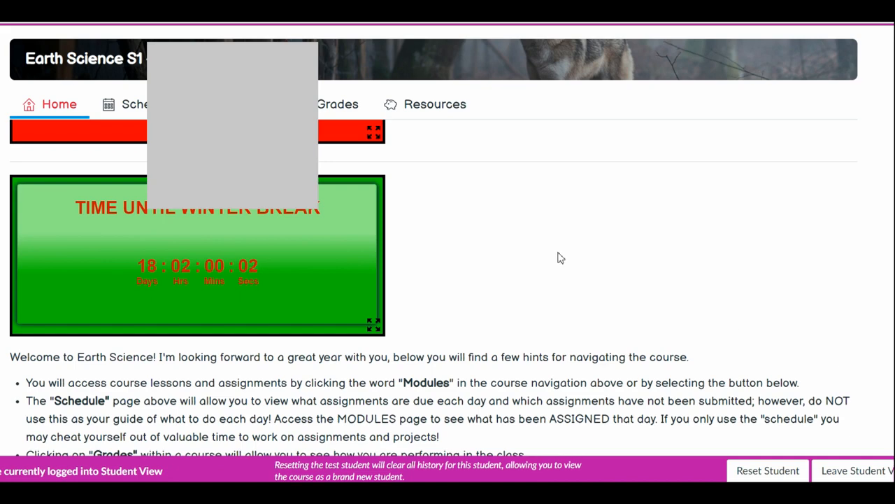
- Examine the HTML code of the home page announcement about missing work in its editor, and leave without saving
scroll(783, 231, down, 1)
scroll(762, 238, up, 1)
scroll(761, 238, up, 1)
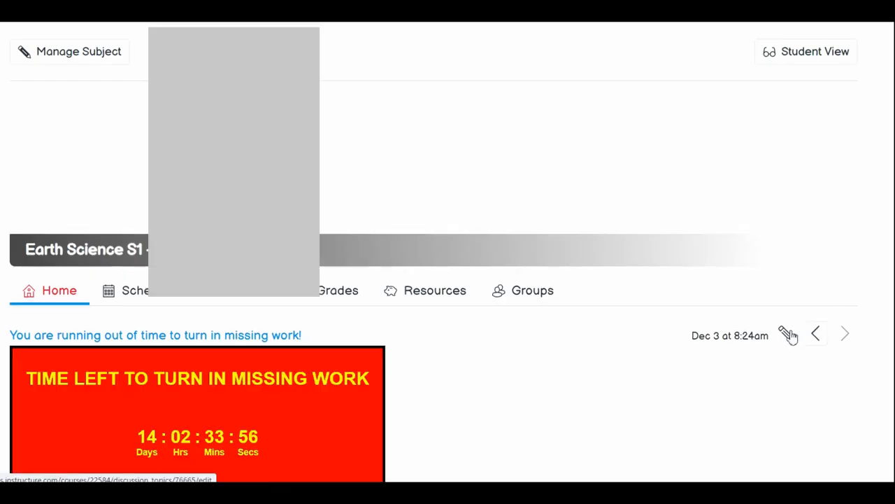
click(789, 334)
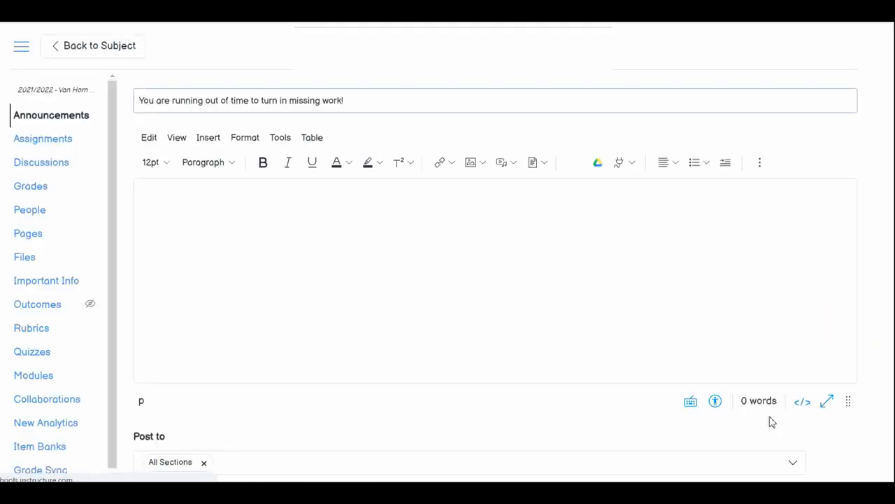
click(801, 408)
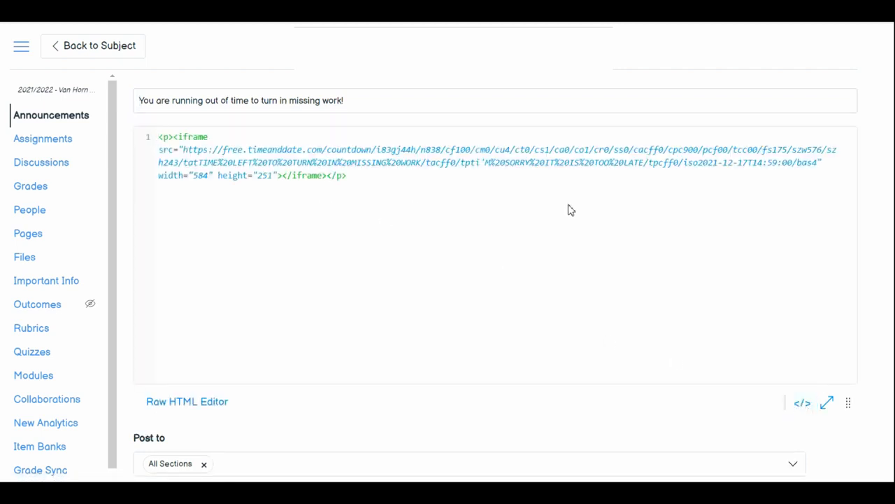
scroll(716, 396, down, 3)
click(786, 456)
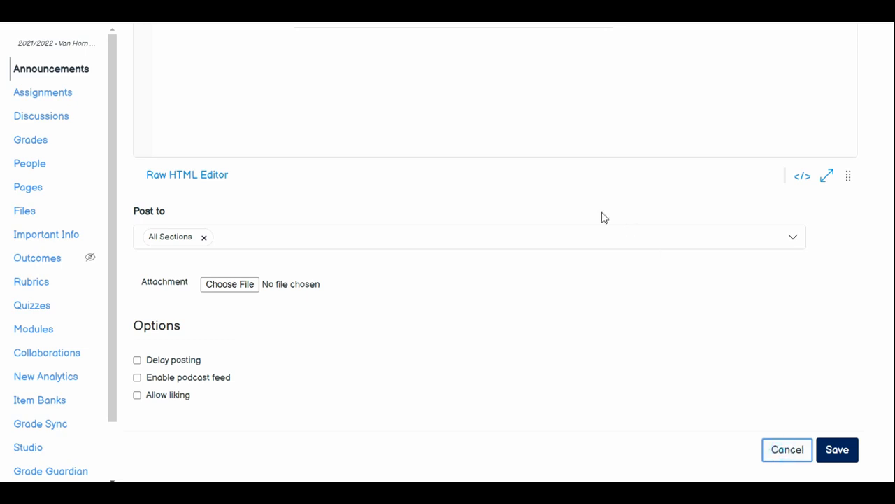